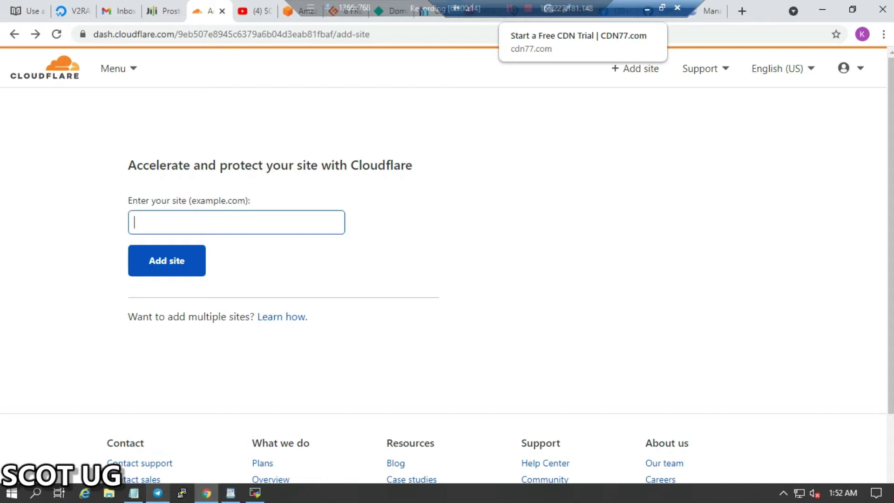
- Add the site multidomain.tk to the Cloudflare account
{"action": "left_click", "coordinate": [436, 11]}
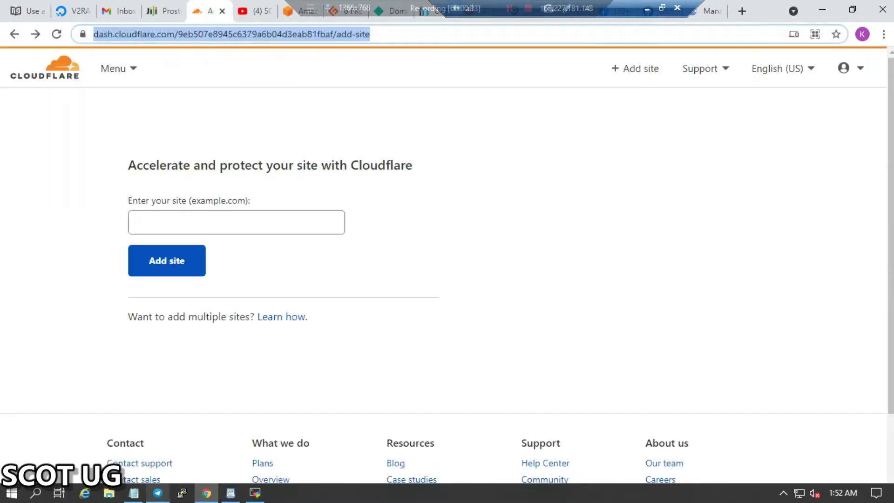
{"action": "left_click", "coordinate": [205, 11]}
{"action": "left_click", "coordinate": [220, 221]}
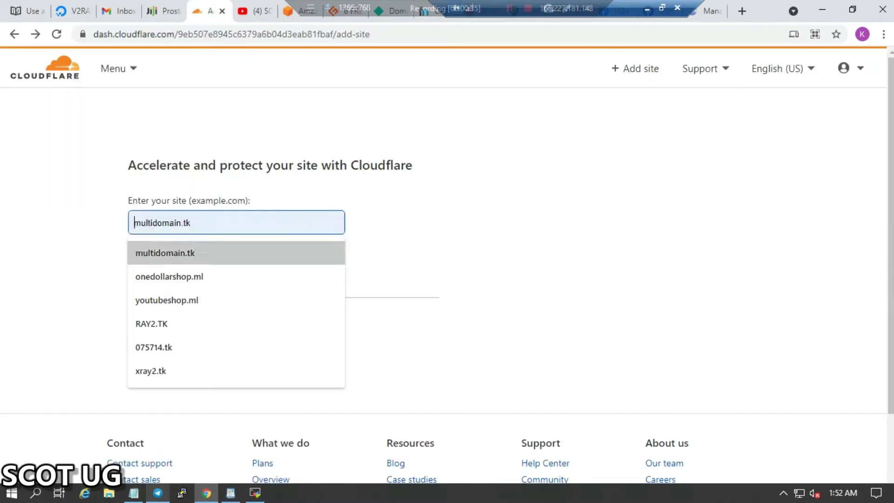
{"action": "left_click", "coordinate": [177, 253]}
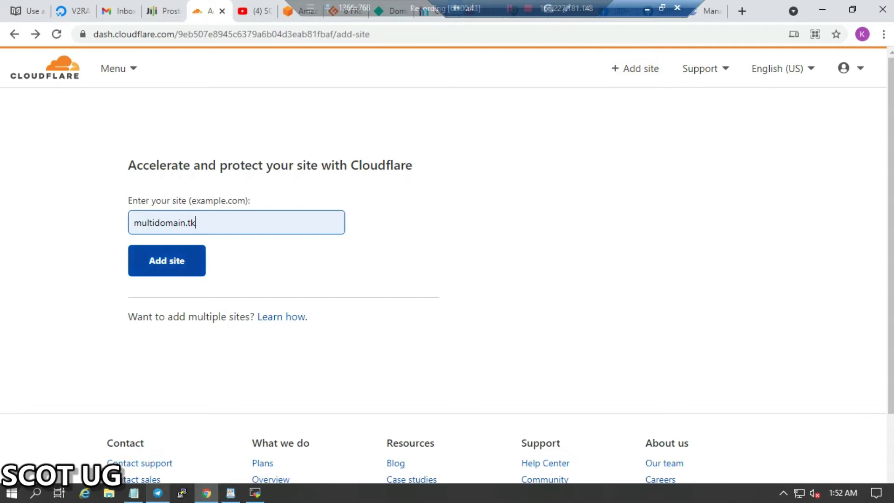
{"action": "key", "text": "Return"}
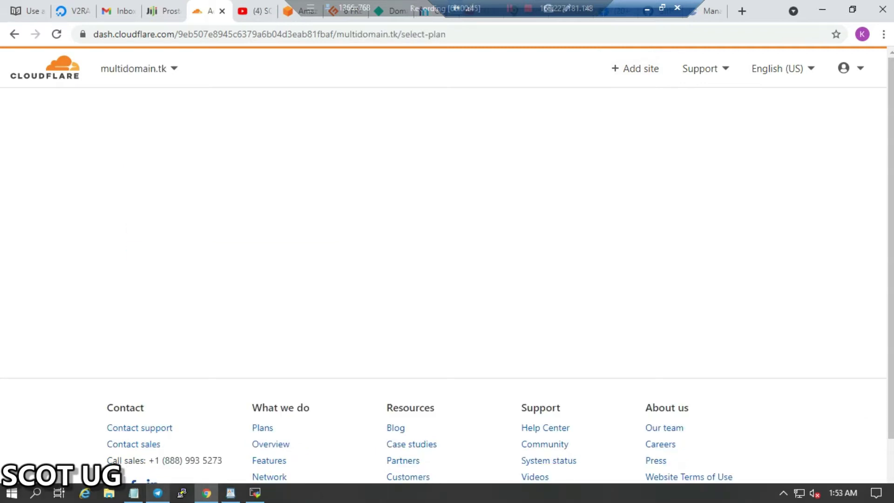
- Choose the Free $0 plan for multidomain.tk and continue to the DNS record scan
{"action": "scroll", "coordinate": [447, 280], "scroll_direction": "down", "scroll_amount": 5}
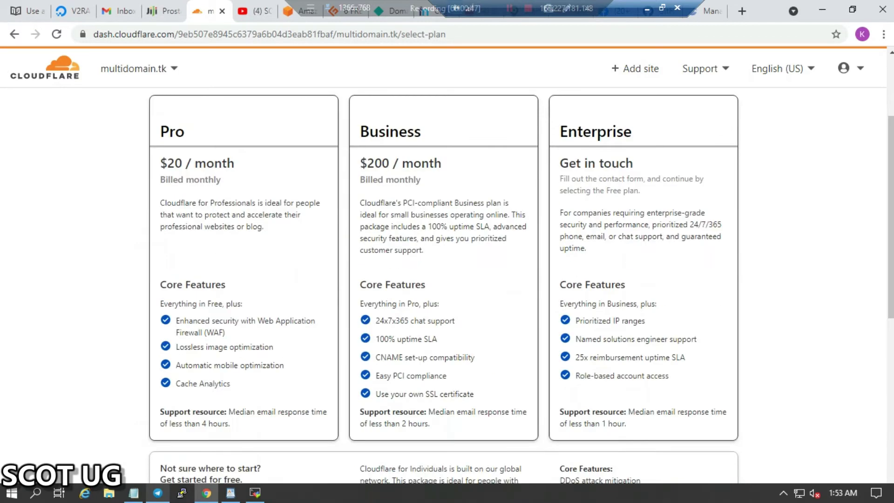
{"action": "scroll", "coordinate": [447, 279], "scroll_direction": "up", "scroll_amount": 3}
{"action": "scroll", "coordinate": [443, 280], "scroll_direction": "down", "scroll_amount": 4}
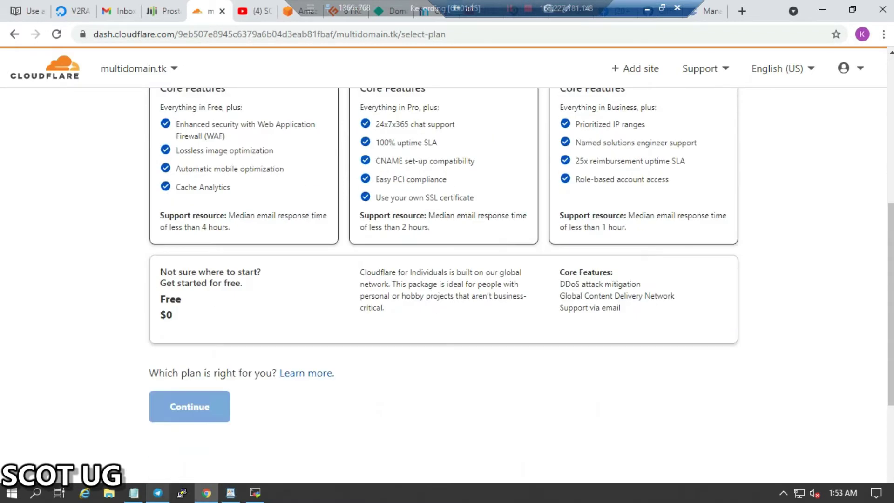
{"action": "left_click", "coordinate": [443, 299]}
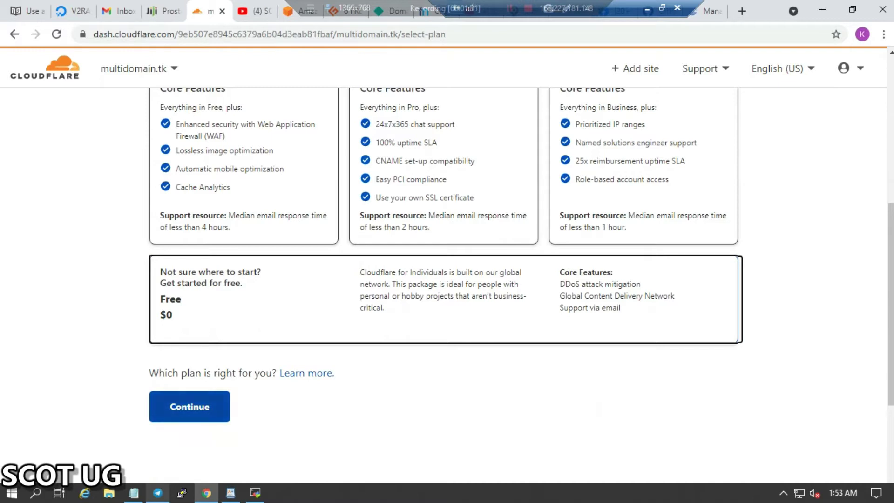
{"action": "scroll", "coordinate": [446, 269], "scroll_direction": "down", "scroll_amount": 1}
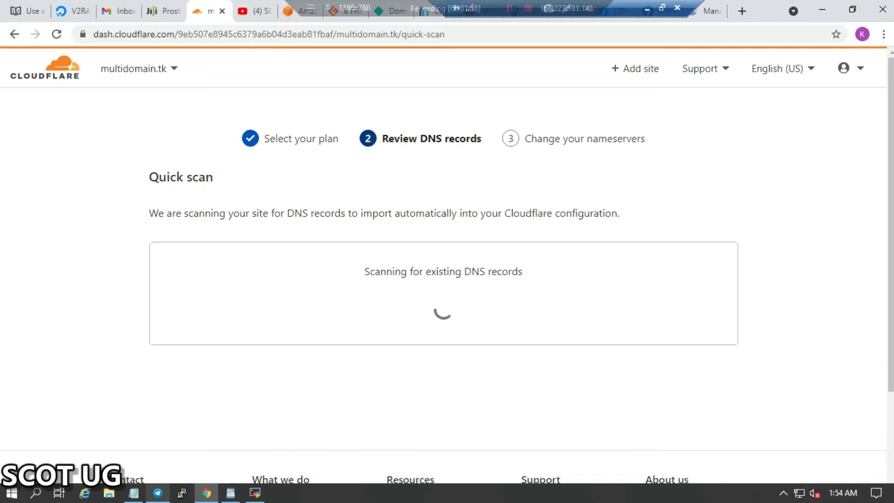
{"action": "scroll", "coordinate": [443, 280], "scroll_direction": "down", "scroll_amount": 3}
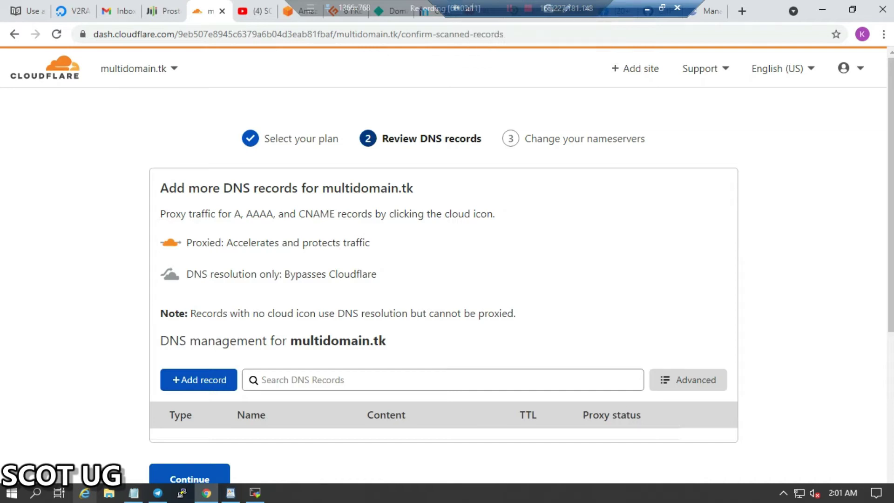
{"action": "scroll", "coordinate": [447, 279], "scroll_direction": "down", "scroll_amount": 5}
{"action": "scroll", "coordinate": [447, 279], "scroll_direction": "up", "scroll_amount": 3}
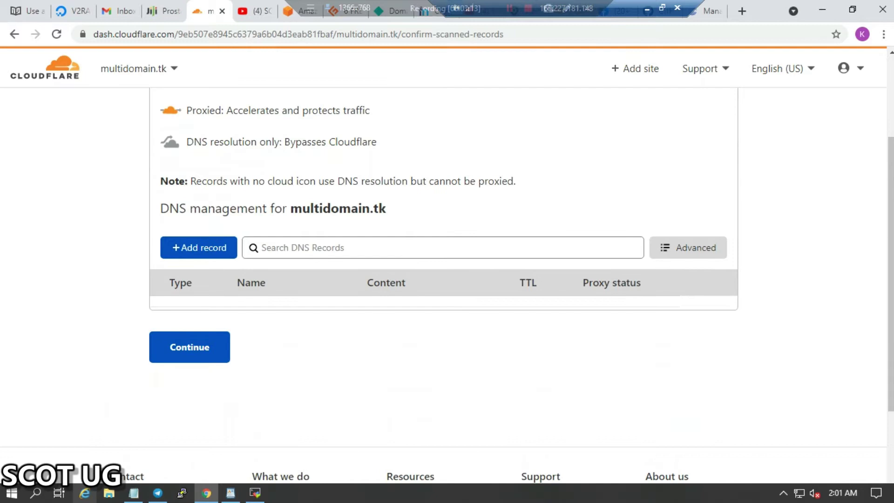
{"action": "left_click", "coordinate": [199, 248]}
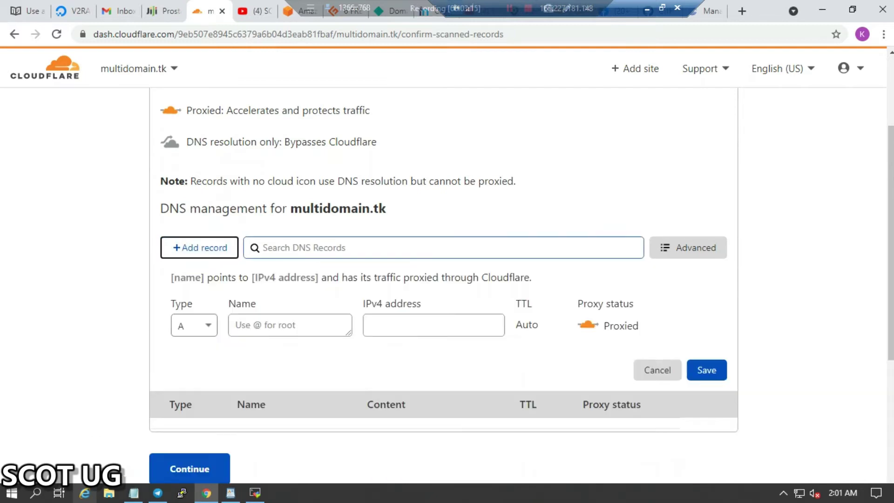
{"action": "left_click", "coordinate": [290, 325]}
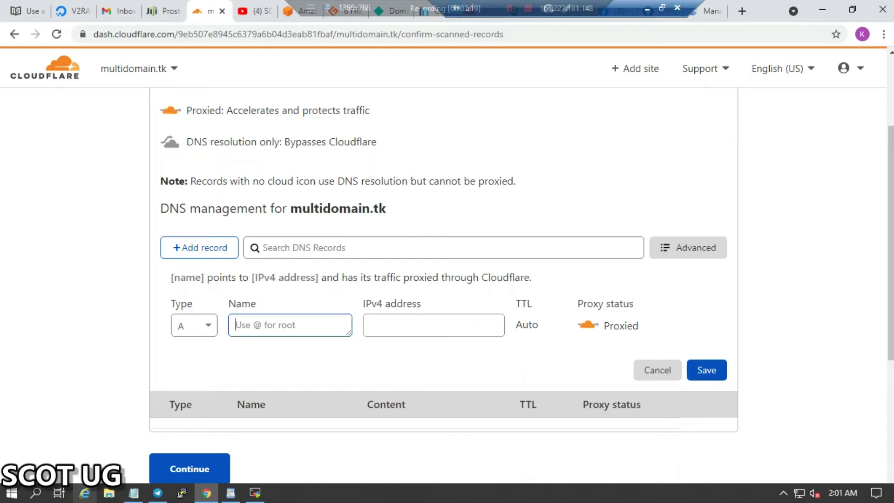
{"action": "type", "text": "@"}
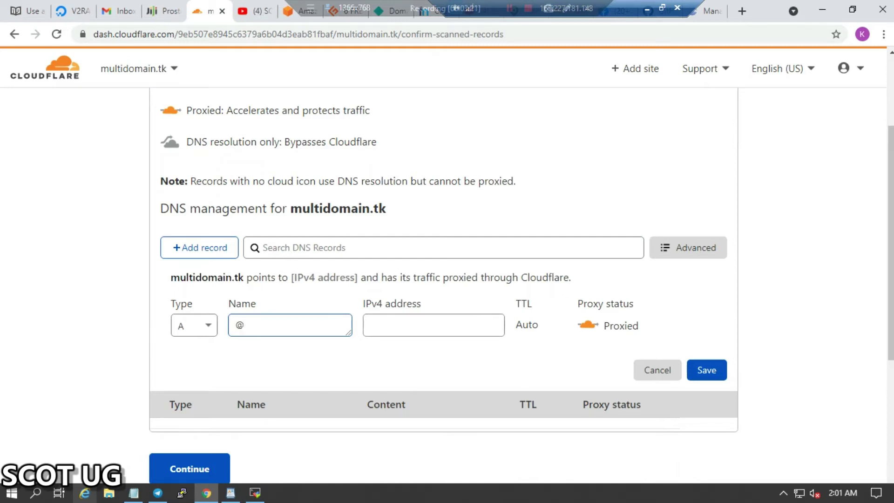
{"action": "left_click", "coordinate": [433, 325]}
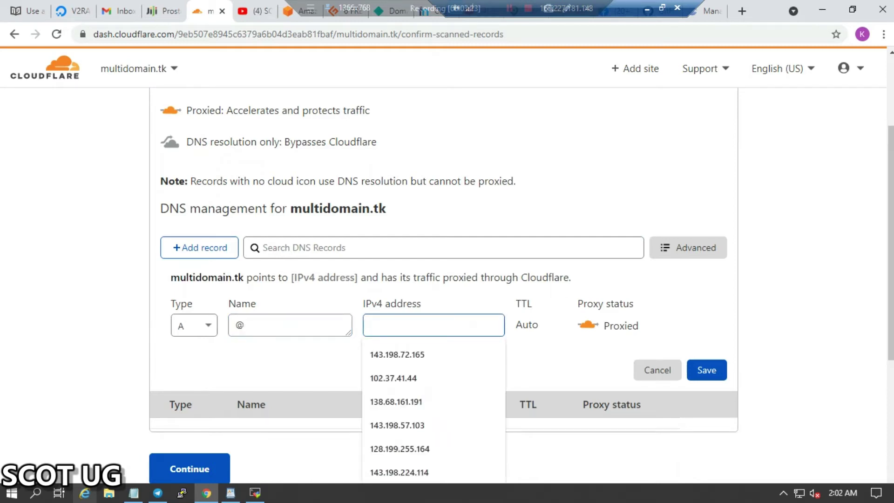
{"action": "key", "text": "Down"}
{"action": "key", "text": "Return"}
{"action": "key", "text": "Tab"}
{"action": "key", "text": "space"}
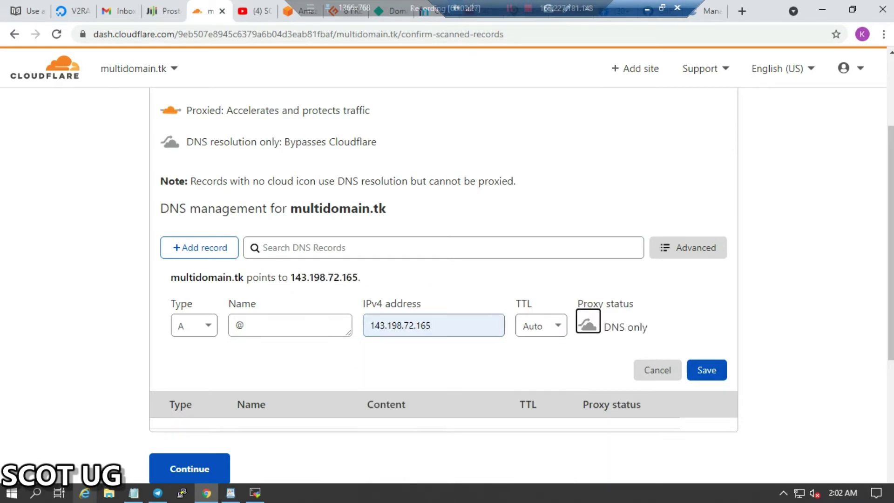
{"action": "scroll", "coordinate": [447, 280], "scroll_direction": "down", "scroll_amount": 3}
{"action": "left_click", "coordinate": [199, 116]}
{"action": "scroll", "coordinate": [447, 279], "scroll_direction": "up", "scroll_amount": 3}
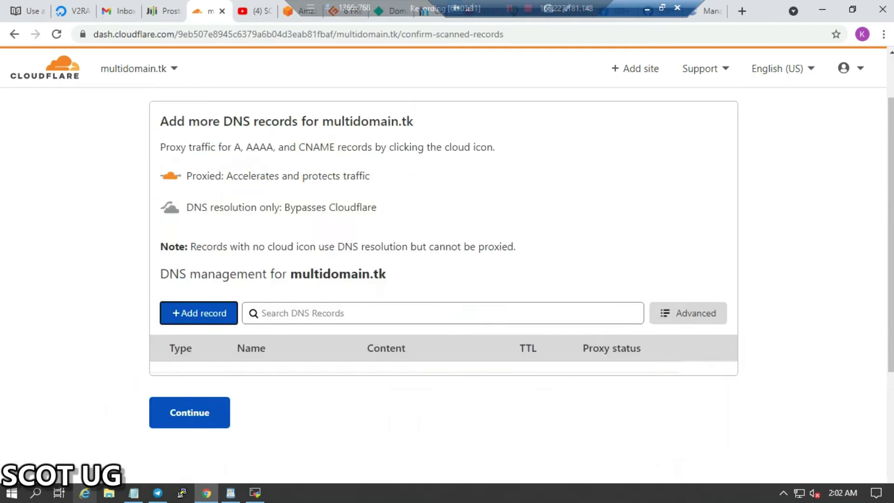
- Add a DNS-only A record for the root (@) of multidomain.tk pointing to 138.68.161.191 and save it
{"action": "left_click", "coordinate": [199, 313]}
{"action": "left_click", "coordinate": [289, 390]}
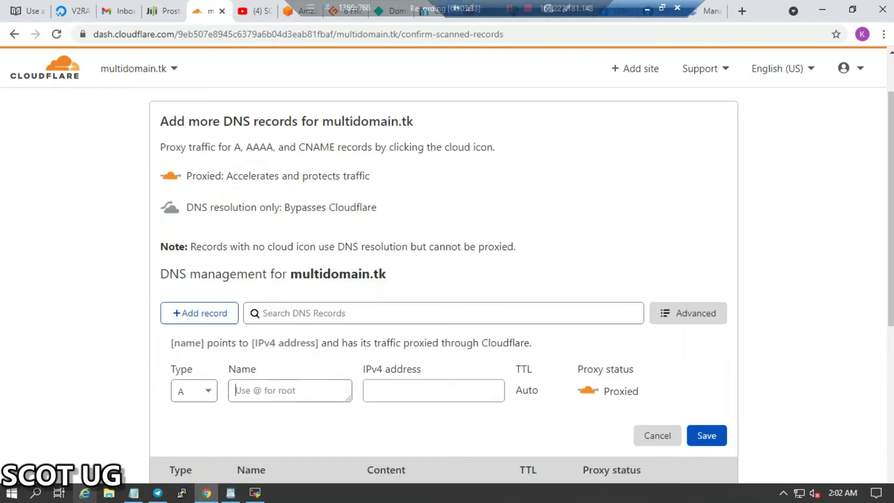
{"action": "type", "text": "@"}
{"action": "left_click", "coordinate": [433, 390]}
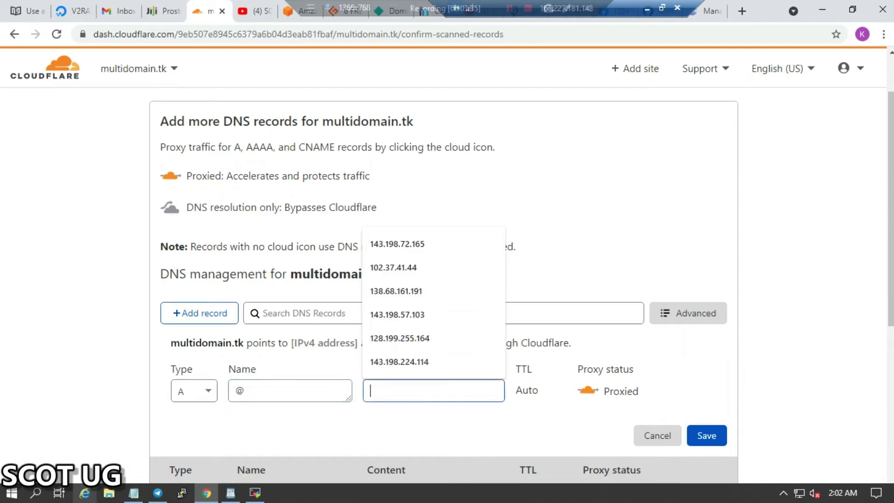
{"action": "key", "text": "Up"}
{"action": "key", "text": "Up"}
{"action": "key", "text": "Up"}
{"action": "key", "text": "Up"}
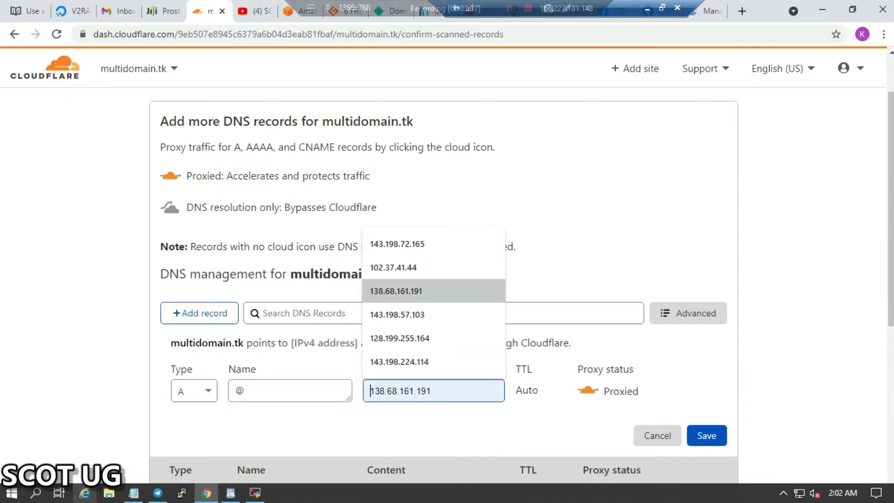
{"action": "key", "text": "Return"}
{"action": "left_click", "coordinate": [587, 390]}
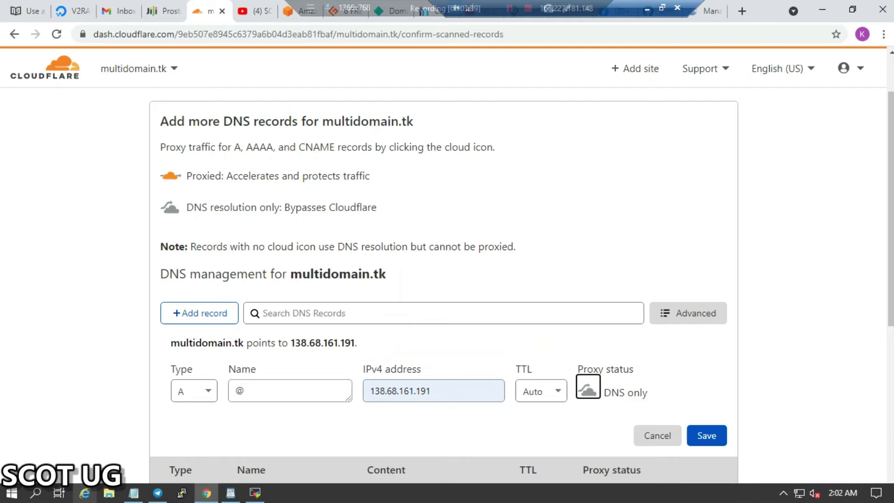
{"action": "left_click", "coordinate": [707, 435]}
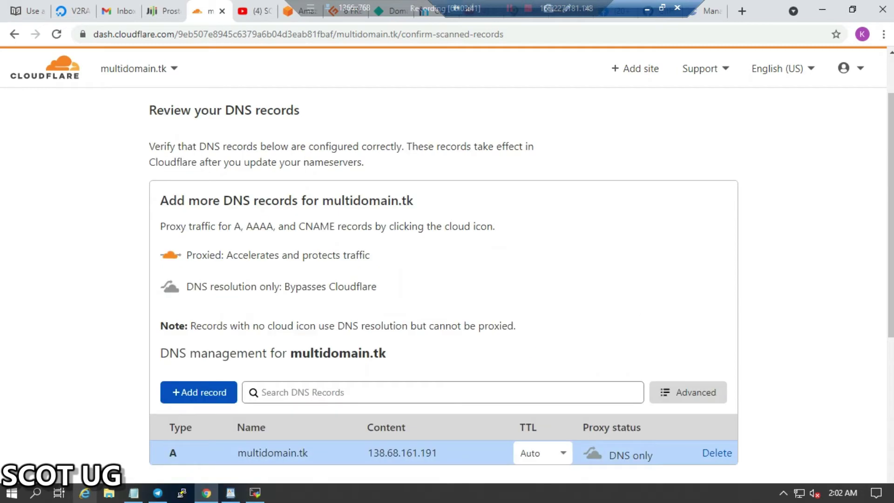
- Add a DNS-only A record named scotug pointing to 102.37.41.44 and save it
{"action": "scroll", "coordinate": [443, 279], "scroll_direction": "down", "scroll_amount": 2}
{"action": "left_click", "coordinate": [198, 261]}
{"action": "key", "text": "Return"}
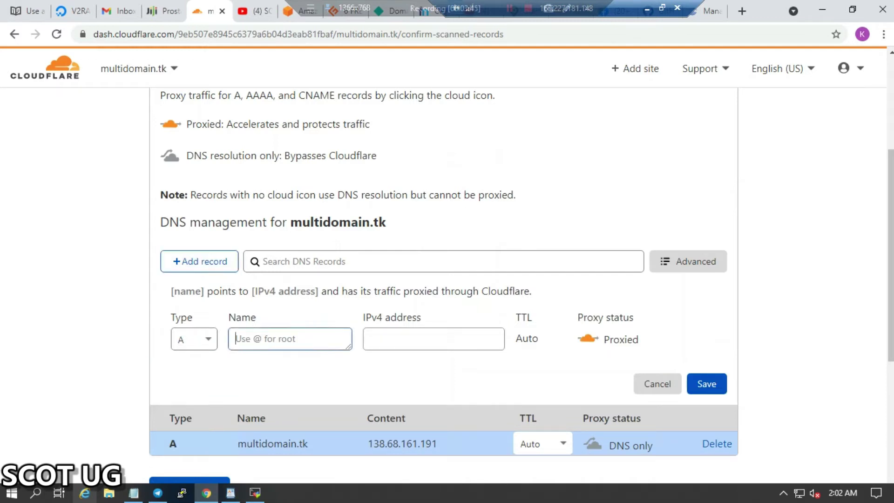
{"action": "type", "text": "scotug"}
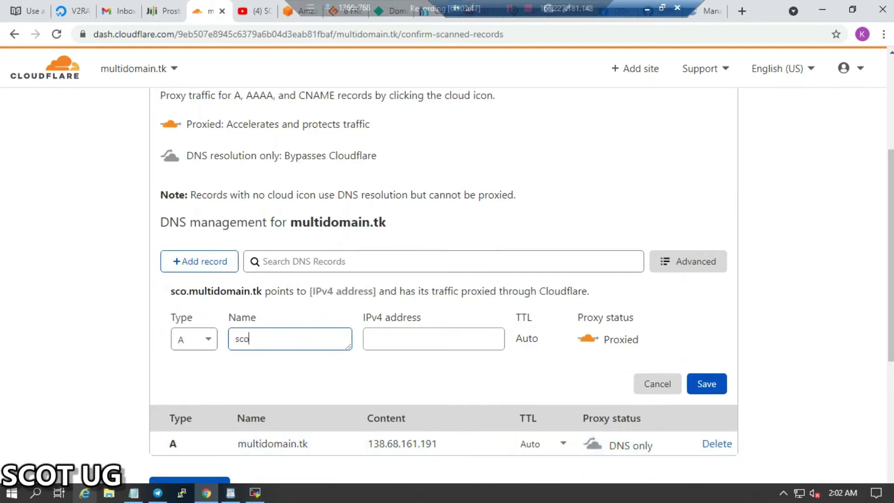
{"action": "key", "text": "Tab"}
{"action": "key", "text": "Down"}
{"action": "key", "text": "Down"}
{"action": "key", "text": "Down"}
{"action": "key", "text": "Return"}
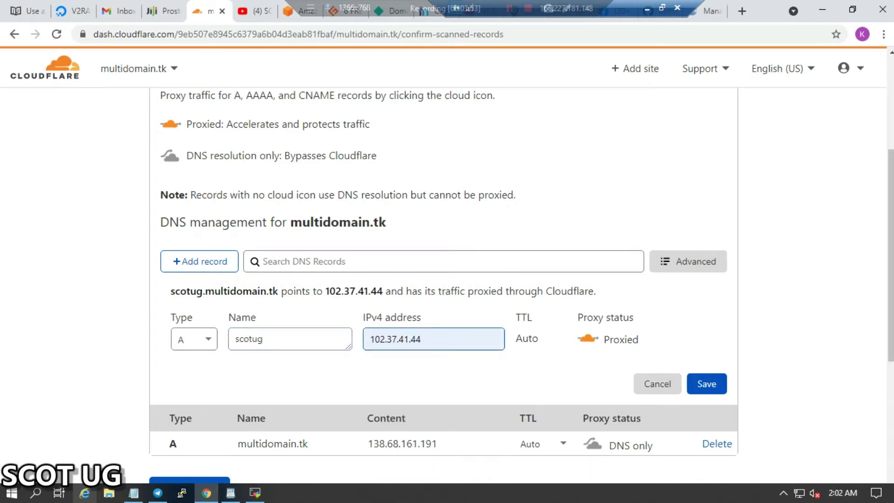
{"action": "left_click", "coordinate": [587, 339]}
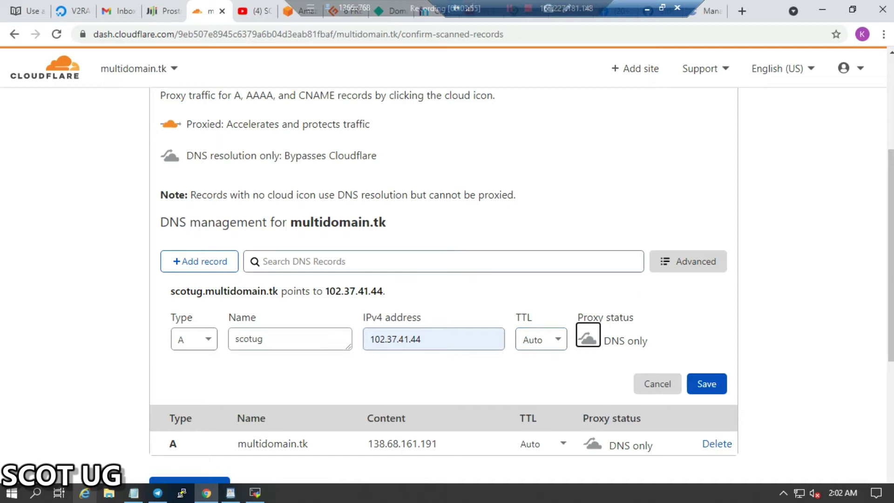
{"action": "key", "text": "space"}
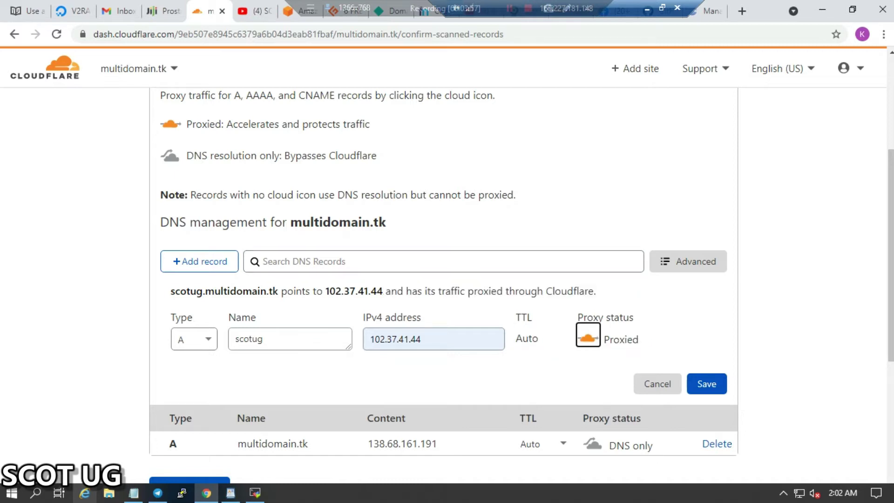
{"action": "key", "text": "space"}
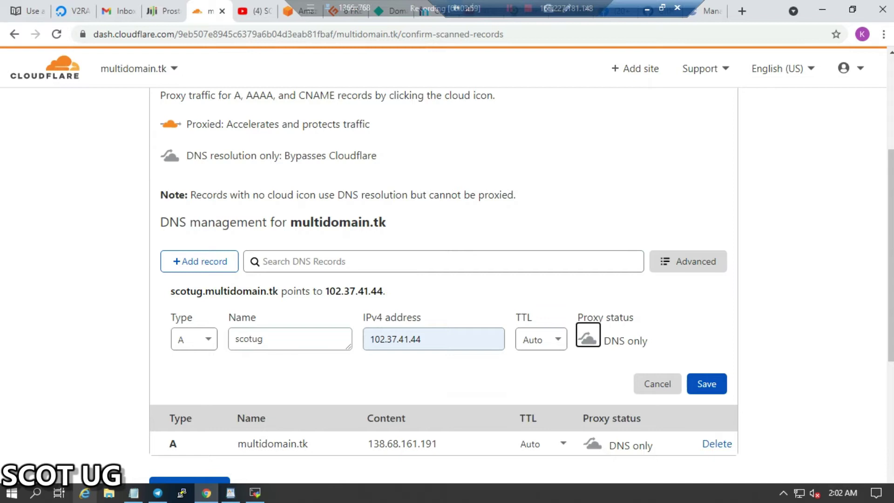
{"action": "left_click", "coordinate": [706, 383]}
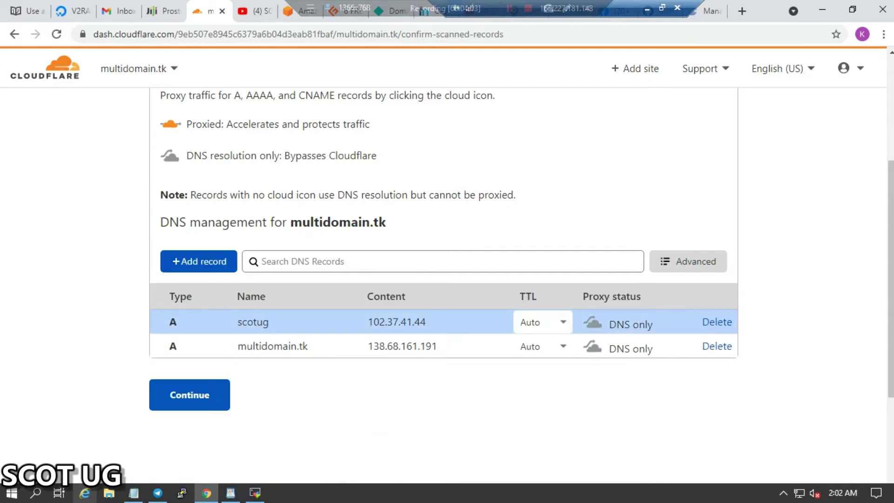
- Accept the DNS records, continue to the nameserver instructions and copy the nameserver addilyn.ns.cloudflare.com
{"action": "key", "text": "Tab"}
{"action": "key", "text": "Tab"}
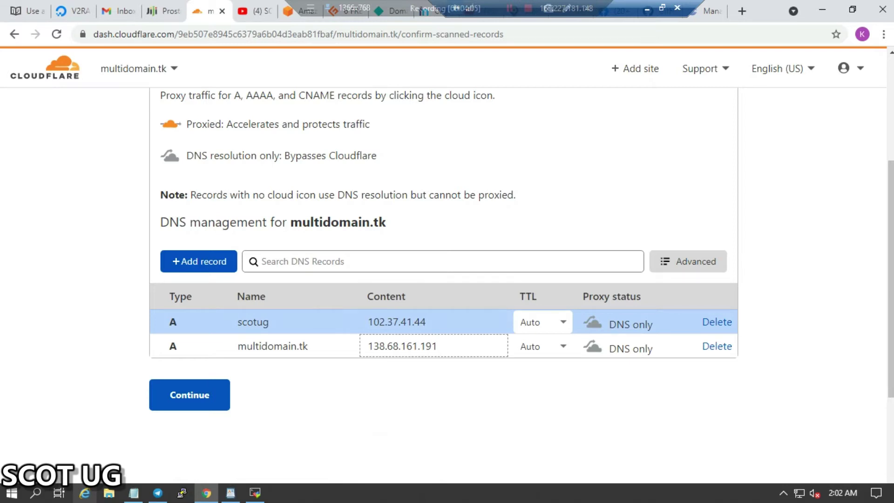
{"action": "left_click", "coordinate": [189, 394]}
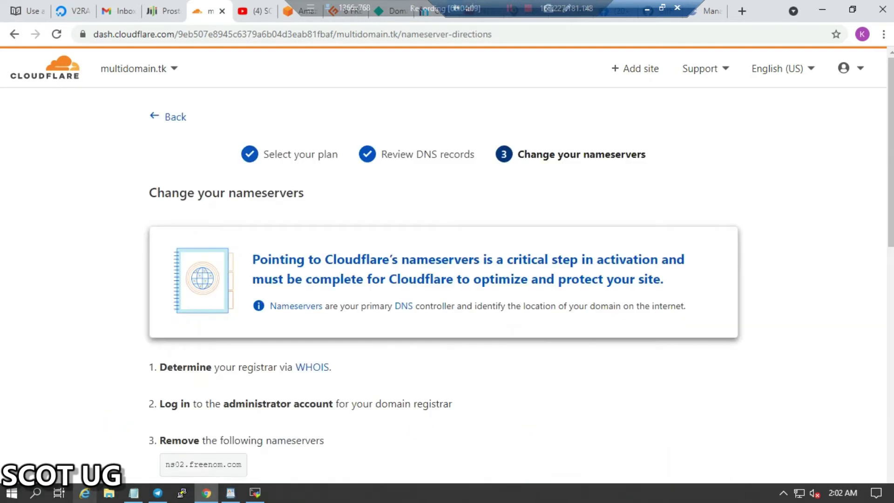
{"action": "scroll", "coordinate": [447, 279], "scroll_direction": "down", "scroll_amount": 3}
{"action": "scroll", "coordinate": [447, 280], "scroll_direction": "down", "scroll_amount": 2}
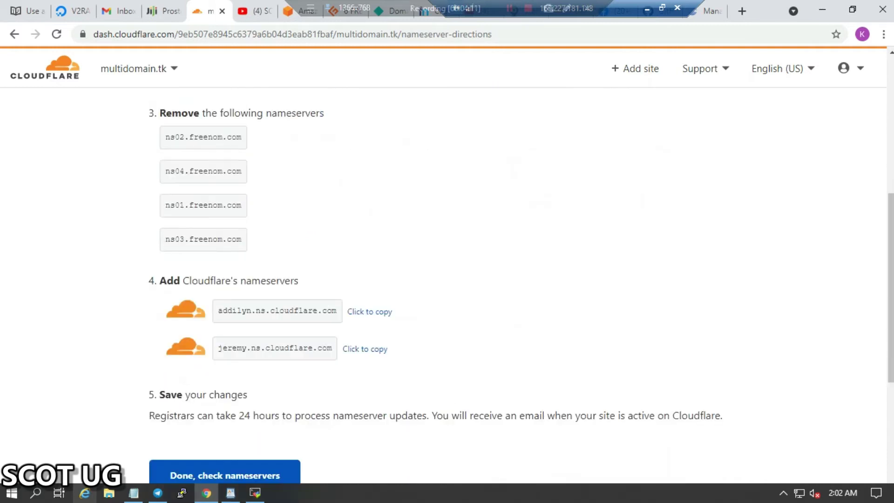
{"action": "left_click", "coordinate": [369, 312]}
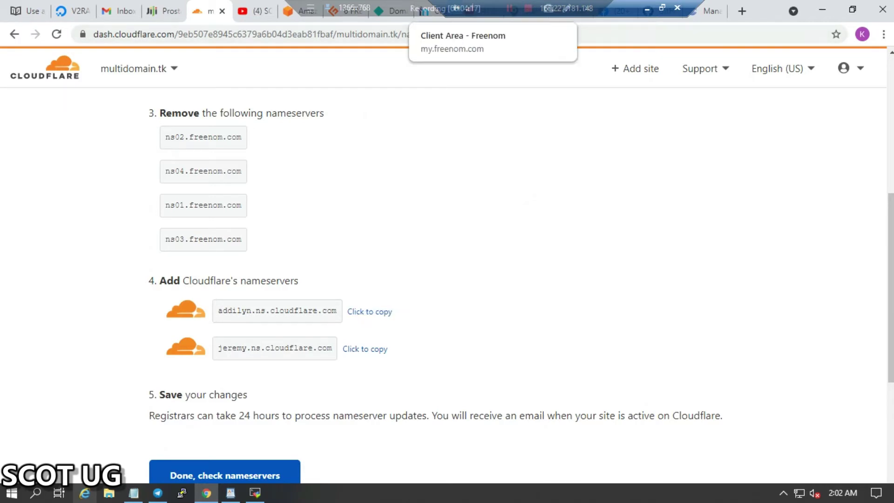
- Switch to the Freenom client area and open the nameserver settings of the domain multidomain.tk
{"action": "left_click", "coordinate": [436, 11]}
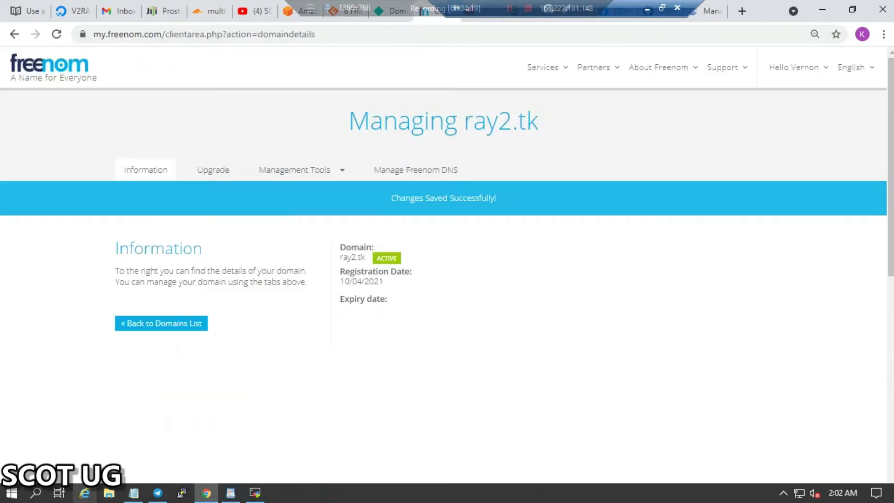
{"action": "left_click", "coordinate": [15, 34]}
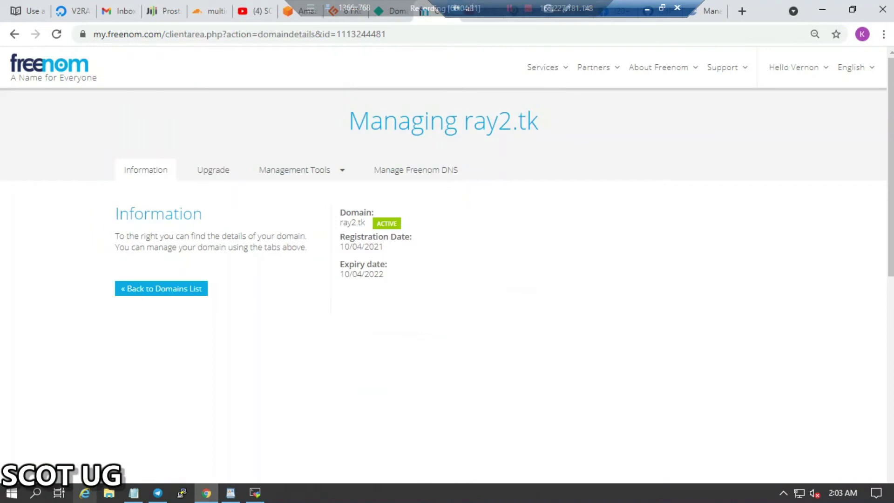
{"action": "mouse_move", "coordinate": [542, 67]}
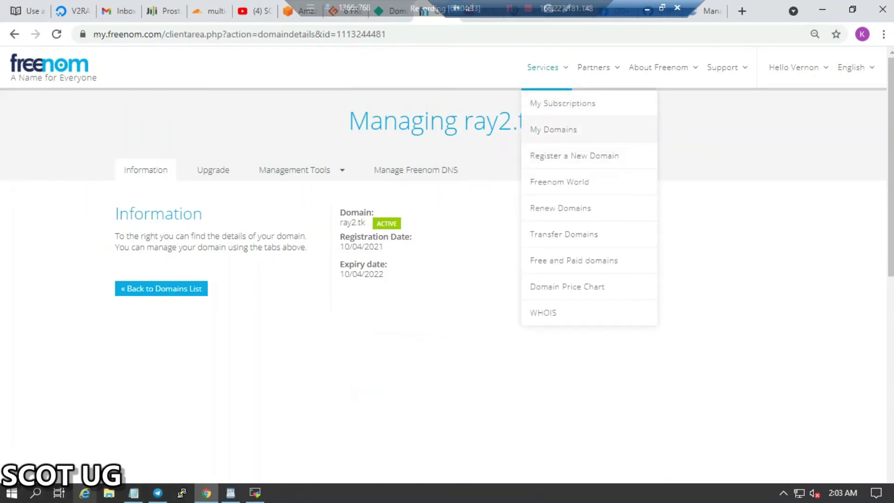
{"action": "left_click", "coordinate": [547, 127]}
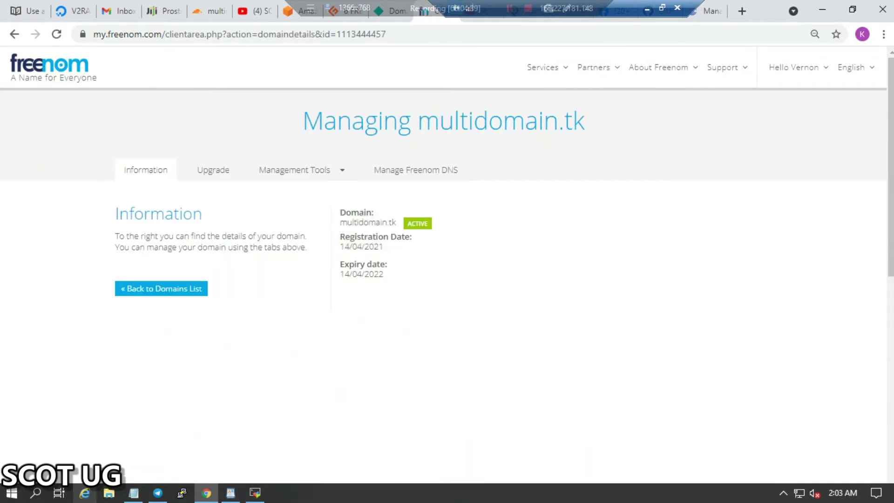
{"action": "left_click", "coordinate": [294, 170]}
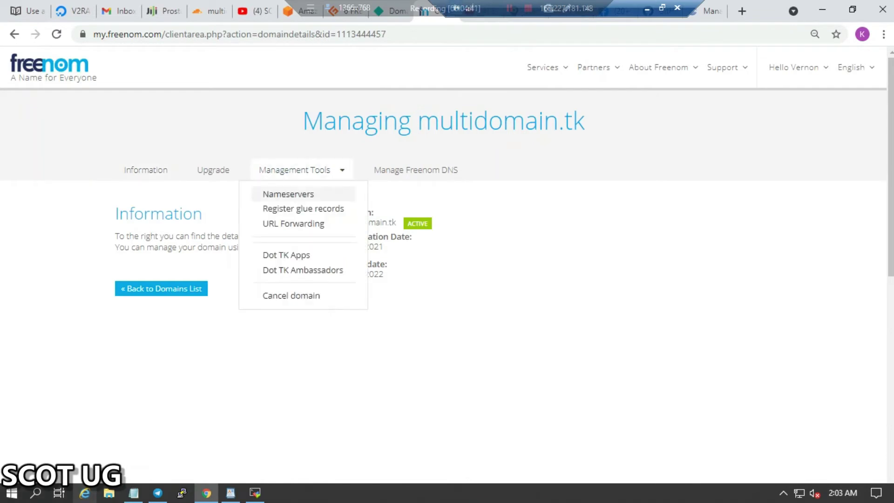
{"action": "left_click", "coordinate": [288, 194]}
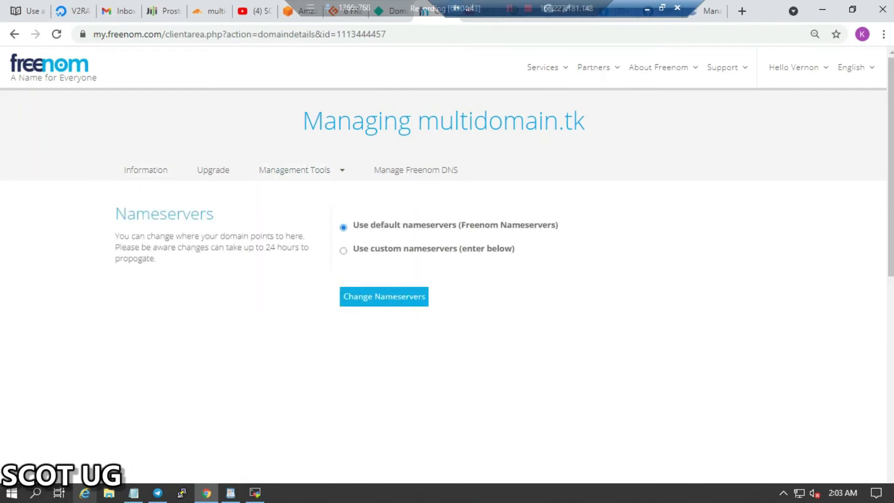
- Use custom nameservers for multidomain.tk, with addilyn.ns.cloudflare.com as Nameserver 1 and jeremy.ns.cloudflare.com as Nameserver 2, and save the change
{"action": "left_click", "coordinate": [343, 250]}
{"action": "left_click", "coordinate": [343, 306]}
{"action": "key", "text": "Down"}
{"action": "key", "text": "Return"}
{"action": "key", "text": "Tab"}
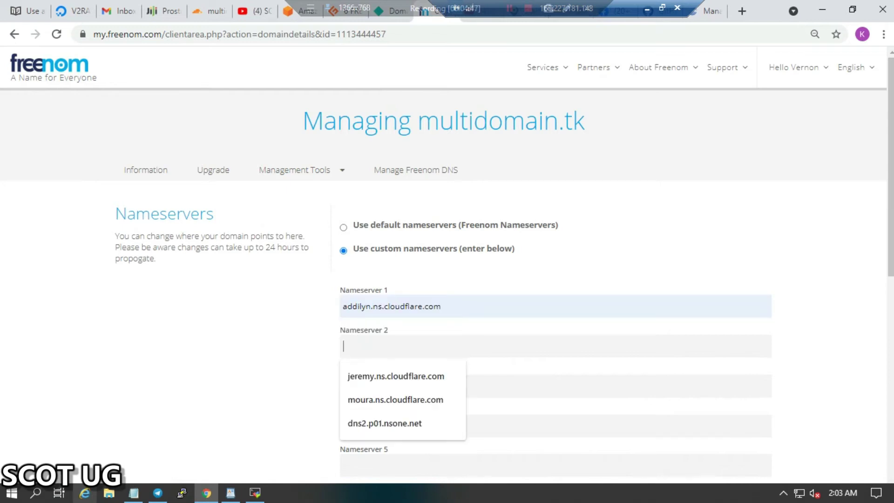
{"action": "key", "text": "Down"}
{"action": "key", "text": "Down"}
{"action": "type", "text": "j"}
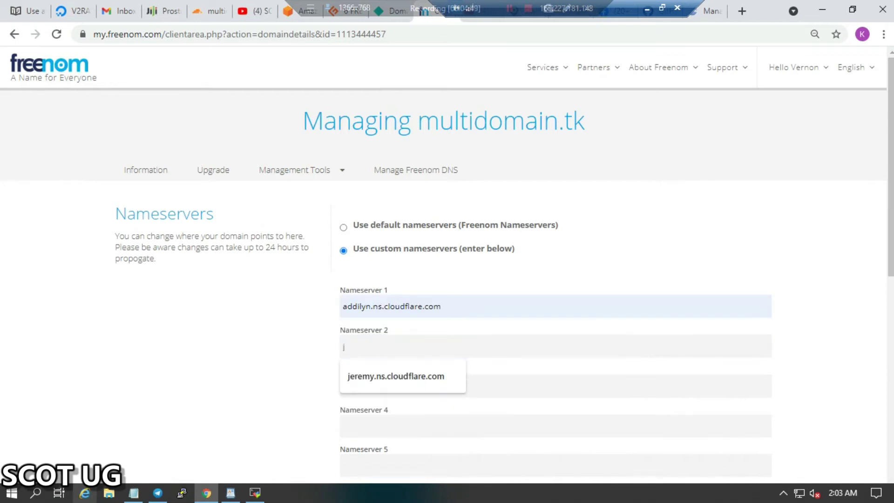
{"action": "key", "text": "Down"}
{"action": "key", "text": "Return"}
{"action": "scroll", "coordinate": [447, 260], "scroll_direction": "down", "scroll_amount": 5}
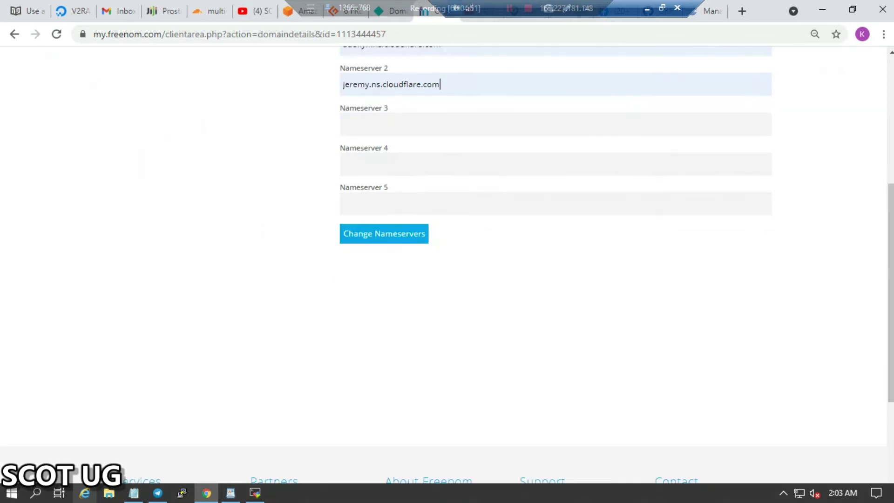
{"action": "key", "text": "Return"}
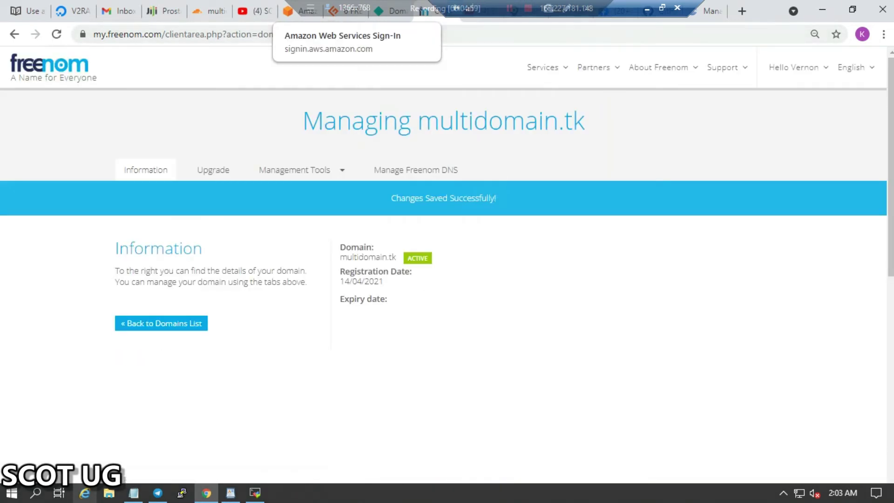
- Return to Cloudflare, complete the nameserver instructions, and save Automatic HTTPS Rewrites and Always Use HTTPS as on
{"action": "left_click", "coordinate": [208, 11]}
{"action": "scroll", "coordinate": [225, 261], "scroll_direction": "down", "scroll_amount": 4}
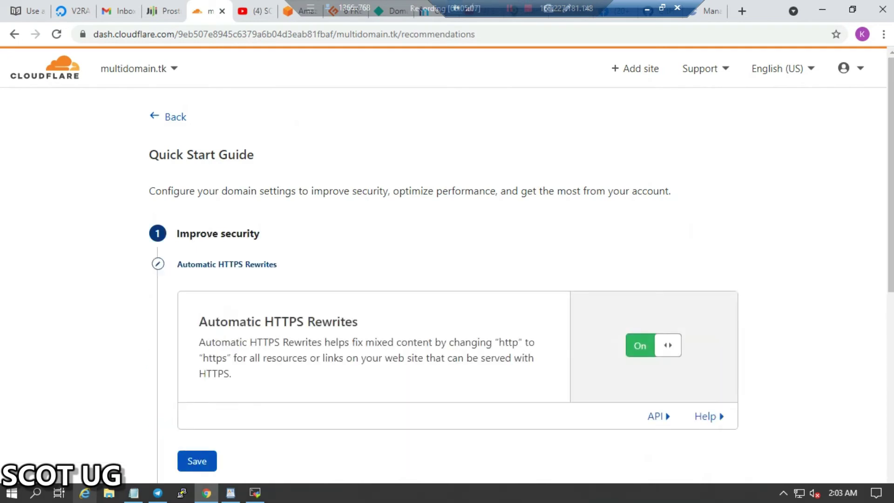
{"action": "scroll", "coordinate": [442, 251], "scroll_direction": "down", "scroll_amount": 4}
{"action": "left_click", "coordinate": [197, 265]}
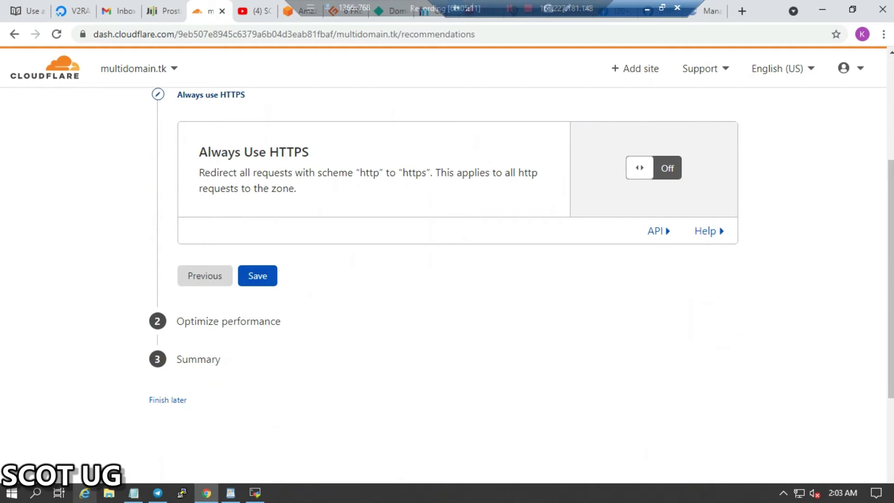
{"action": "left_click", "coordinate": [653, 167]}
{"action": "left_click", "coordinate": [258, 299]}
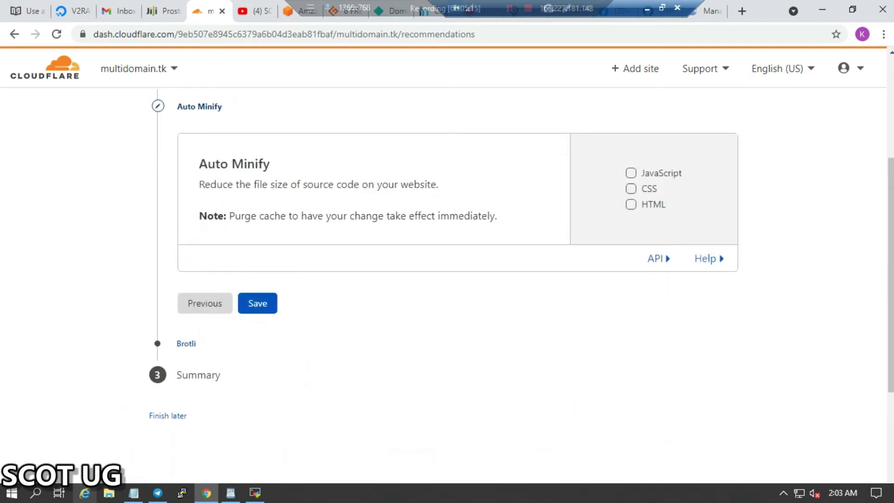
- Enable Auto Minify for JavaScript, CSS and HTML, save Brotli as on, and finish the Quick Start Guide
{"action": "scroll", "coordinate": [447, 280], "scroll_direction": "down", "scroll_amount": 1}
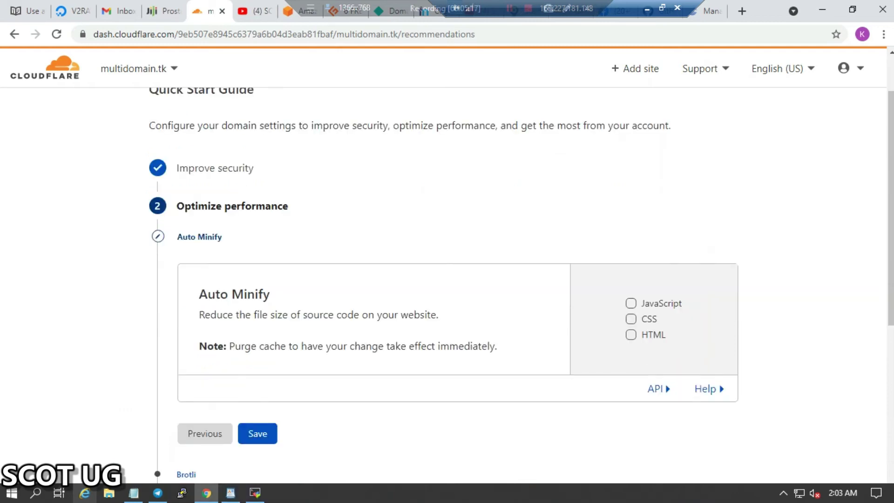
{"action": "scroll", "coordinate": [447, 261], "scroll_direction": "down", "scroll_amount": 2}
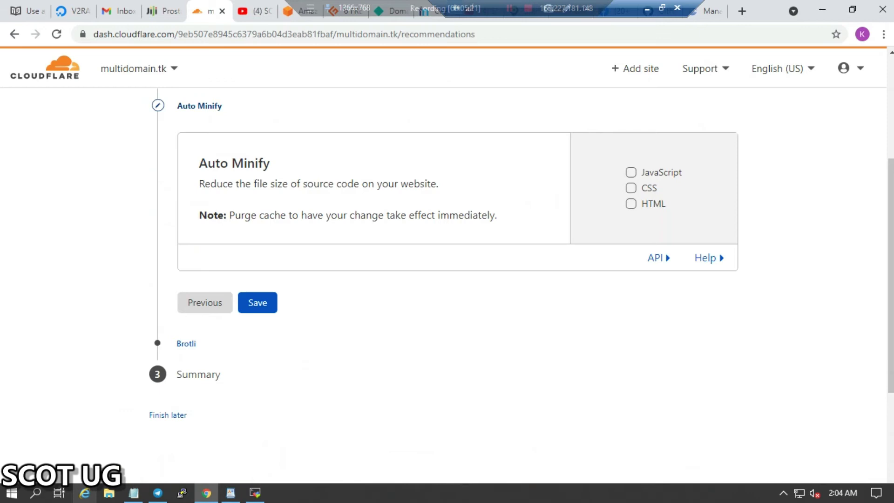
{"action": "left_click", "coordinate": [631, 172]}
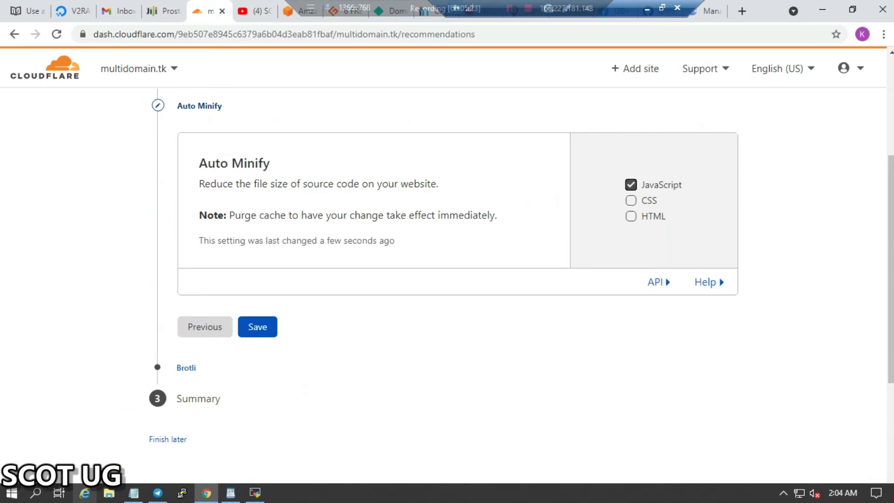
{"action": "left_click", "coordinate": [631, 200]}
{"action": "left_click", "coordinate": [630, 216]}
{"action": "left_click", "coordinate": [258, 327]}
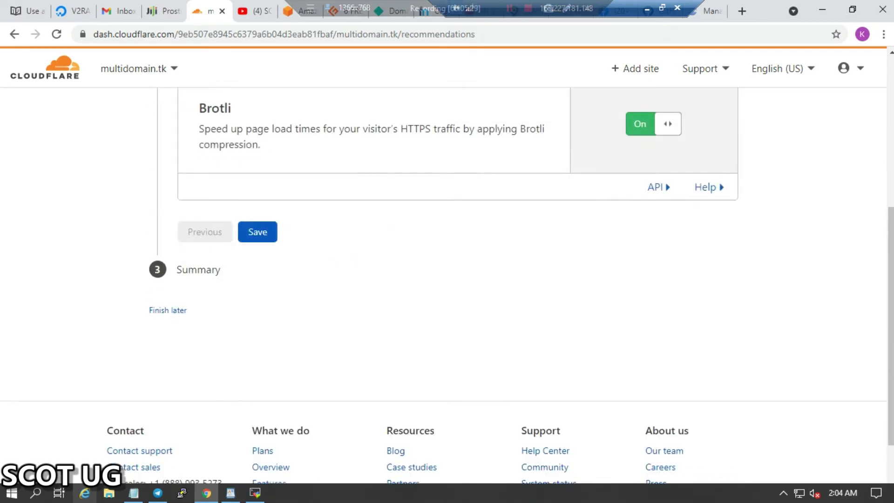
{"action": "left_click", "coordinate": [258, 231]}
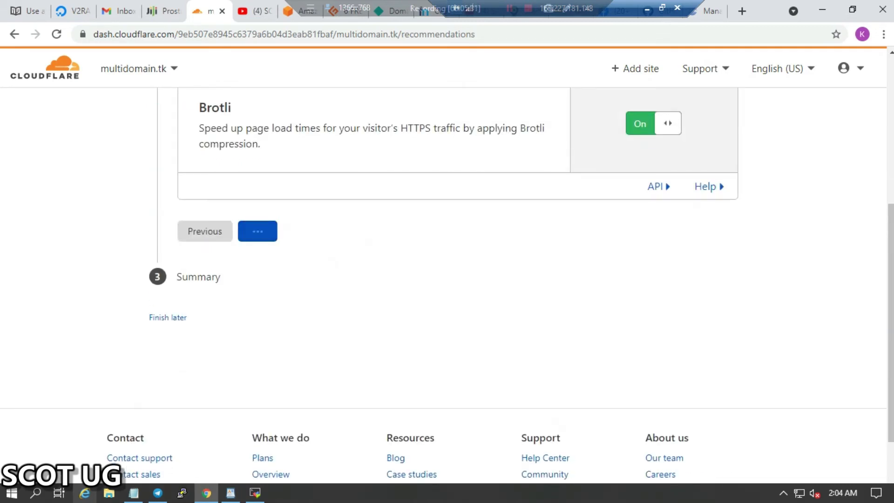
{"action": "left_click", "coordinate": [198, 211]}
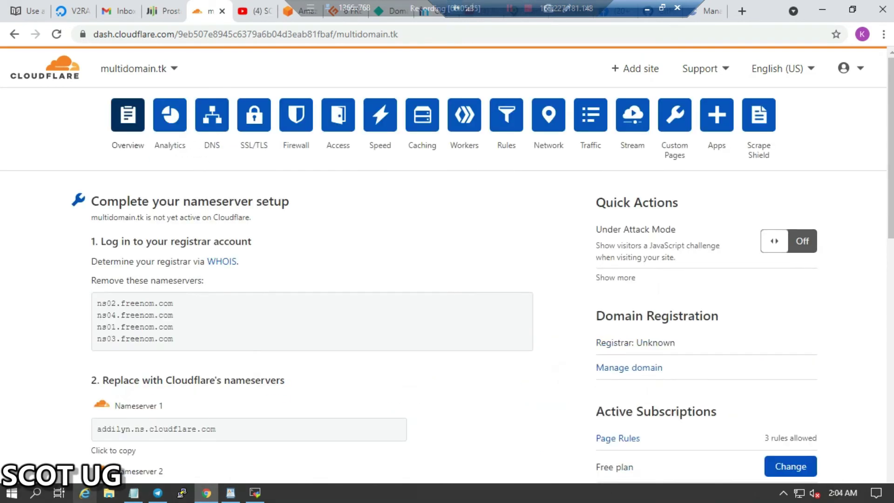
- Request a Cloudflare nameserver check for multidomain.tk and reload the site's overview page
{"action": "scroll", "coordinate": [249, 233], "scroll_direction": "down", "scroll_amount": 4}
{"action": "scroll", "coordinate": [312, 280], "scroll_direction": "down", "scroll_amount": 4}
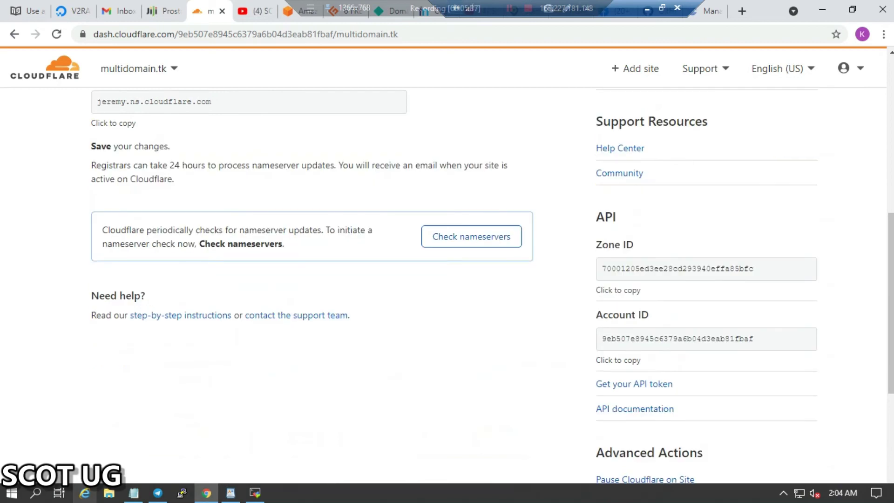
{"action": "left_click", "coordinate": [471, 236]}
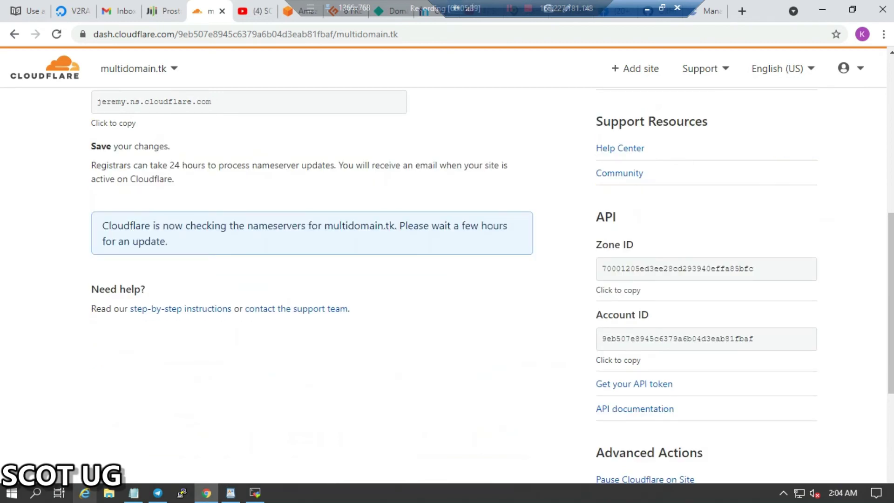
{"action": "scroll", "coordinate": [443, 284], "scroll_direction": "up", "scroll_amount": 6}
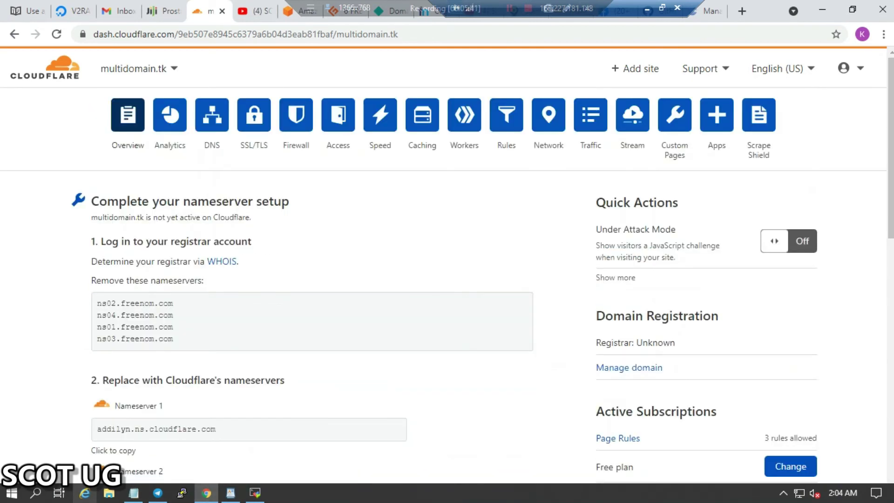
{"action": "left_click", "coordinate": [56, 34]}
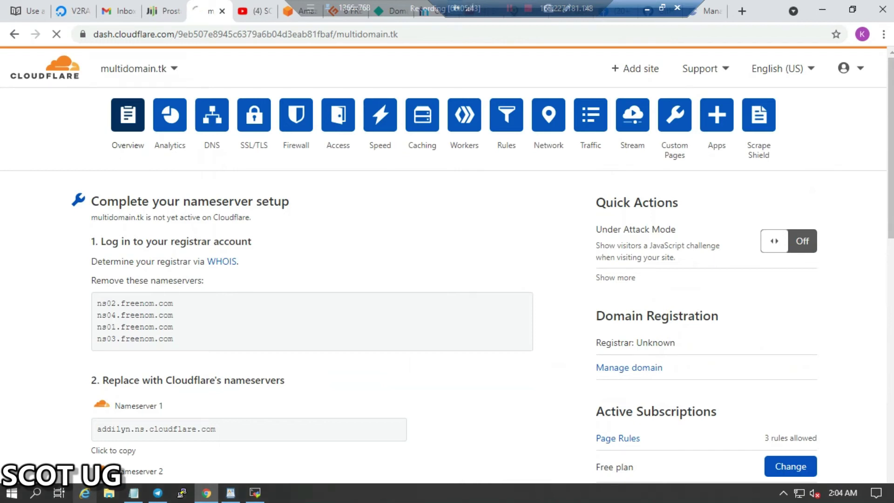
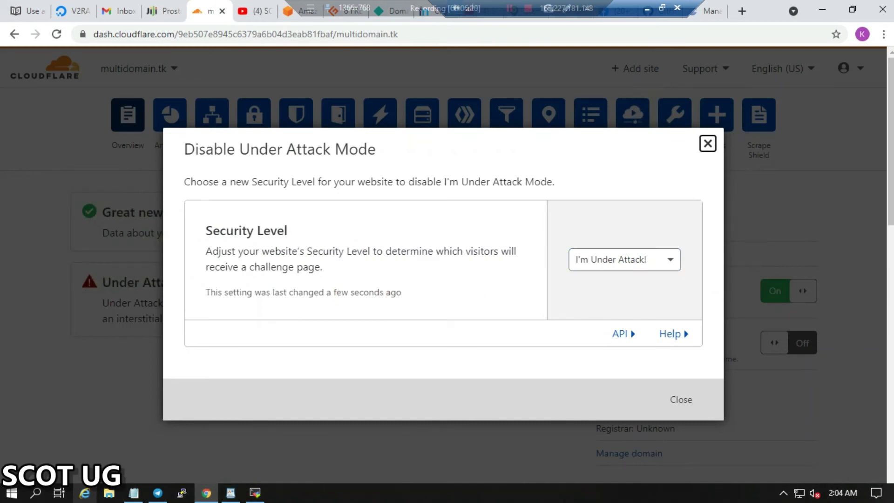
- Disable Under Attack Mode by setting the Security Level to Essentially Off, and close the dialog
{"action": "left_click", "coordinate": [624, 259]}
{"action": "key", "text": "Up"}
{"action": "key", "text": "Up"}
{"action": "key", "text": "Up"}
{"action": "key", "text": "Up"}
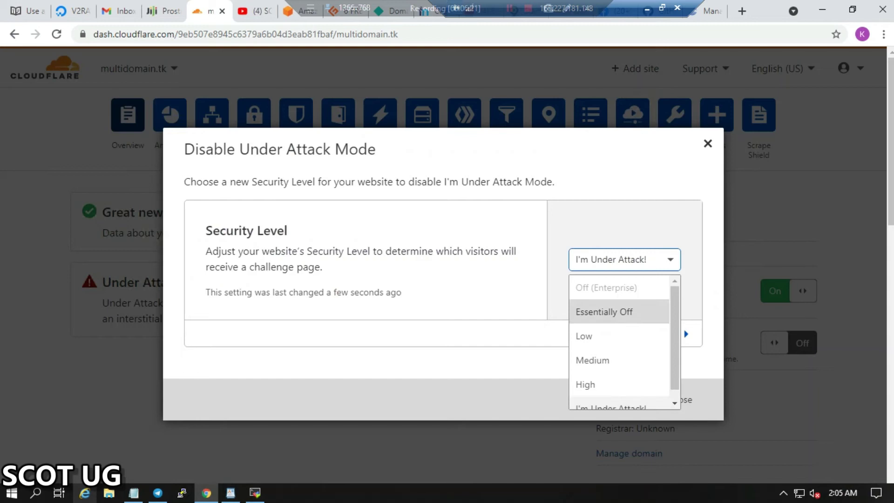
{"action": "key", "text": "Return"}
{"action": "key", "text": "shift+Tab"}
{"action": "key", "text": "Return"}
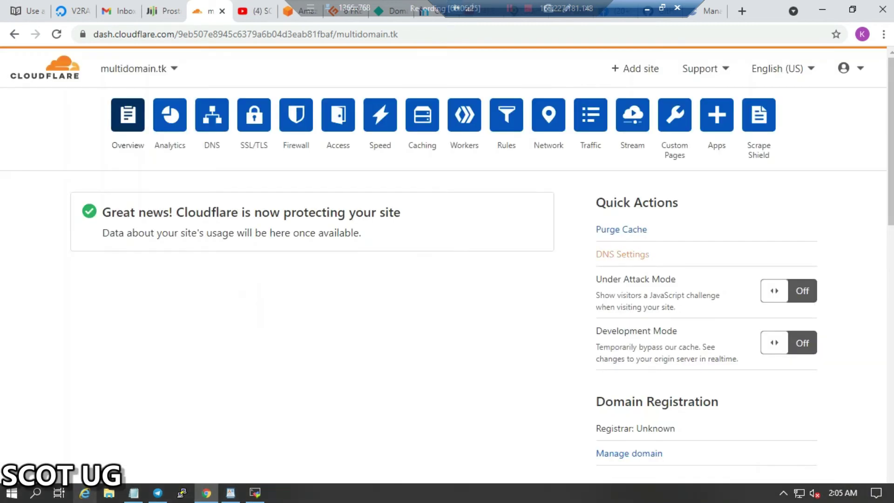
- Examine the web traffic bandwidth analytics and the DNS records of multidomain.tk
{"action": "left_click", "coordinate": [170, 115]}
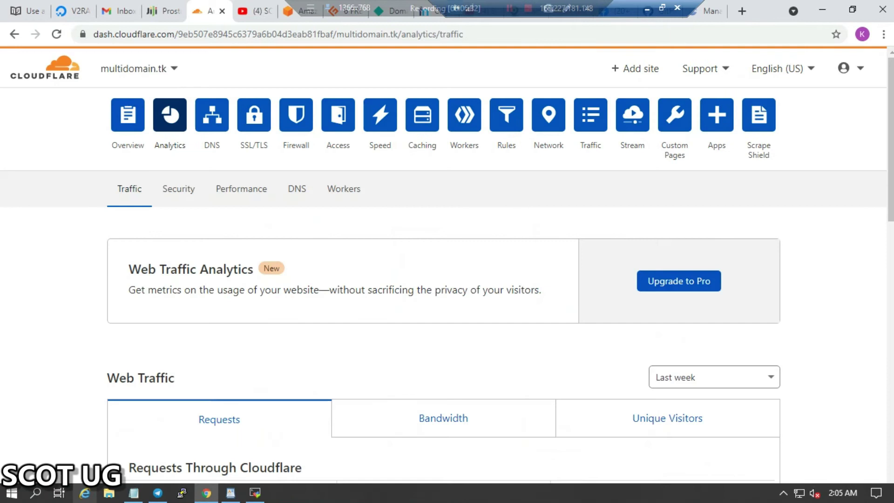
{"action": "left_click", "coordinate": [442, 418]}
{"action": "scroll", "coordinate": [443, 279], "scroll_direction": "down", "scroll_amount": 7}
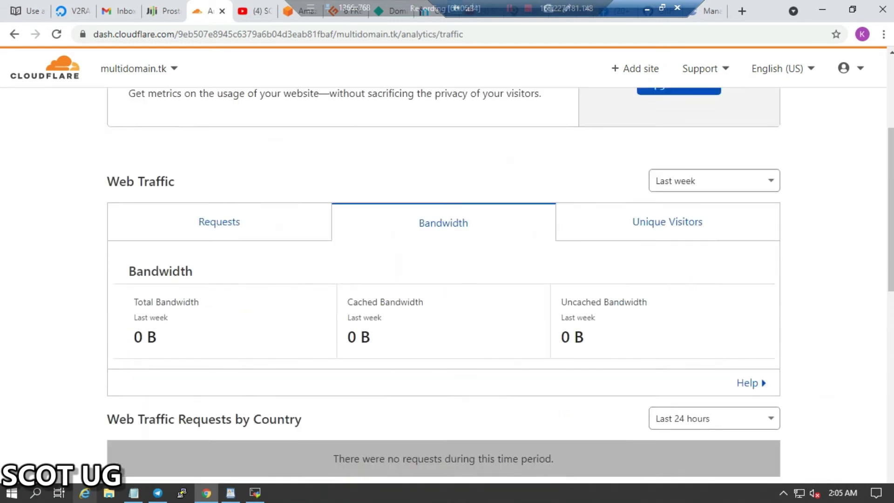
{"action": "scroll", "coordinate": [443, 279], "scroll_direction": "up", "scroll_amount": 6}
{"action": "scroll", "coordinate": [443, 280], "scroll_direction": "up", "scroll_amount": 2}
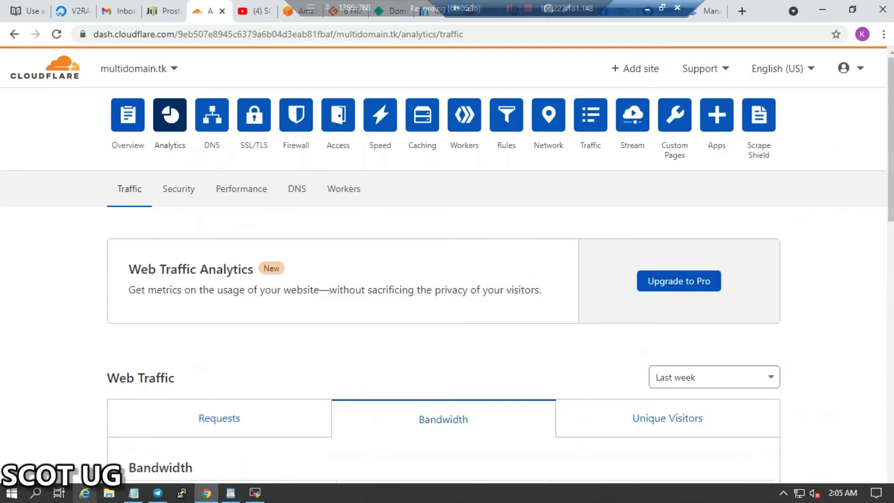
{"action": "left_click", "coordinate": [211, 114]}
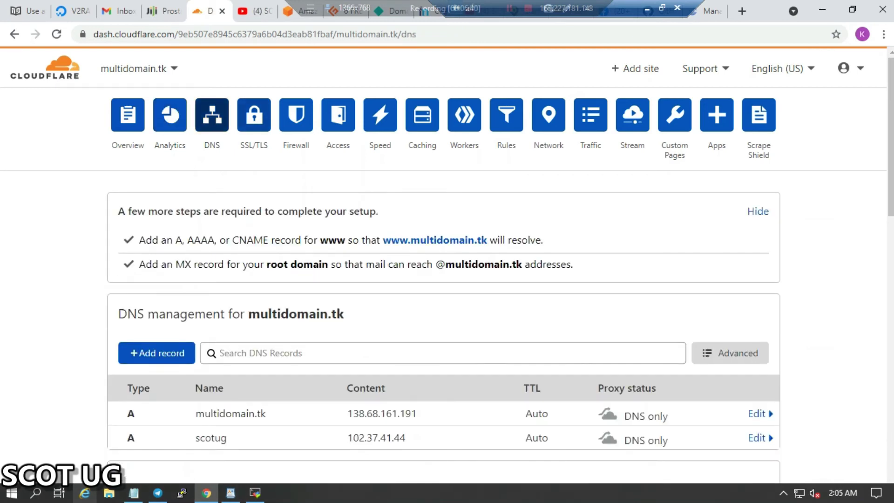
- Review the SSL/TLS encryption mode of multidomain.tk and turn on the SSL/TLS Recommender
{"action": "left_click", "coordinate": [254, 115]}
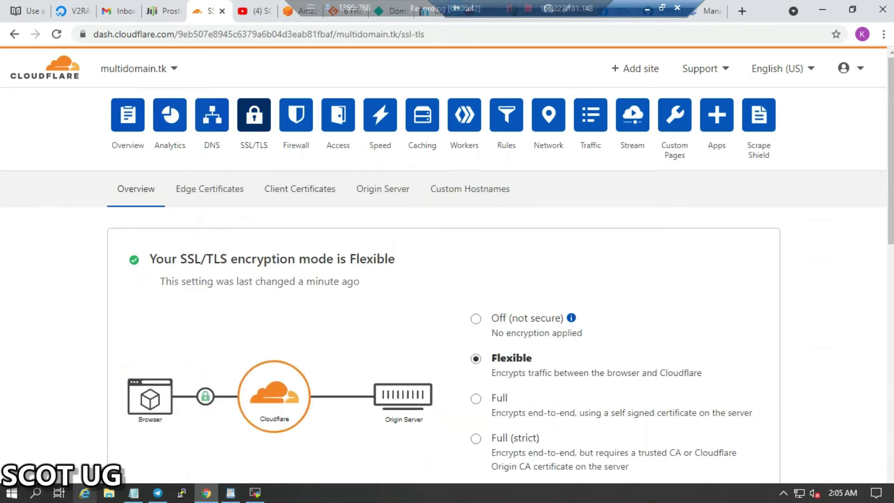
{"action": "scroll", "coordinate": [447, 279], "scroll_direction": "down", "scroll_amount": 2}
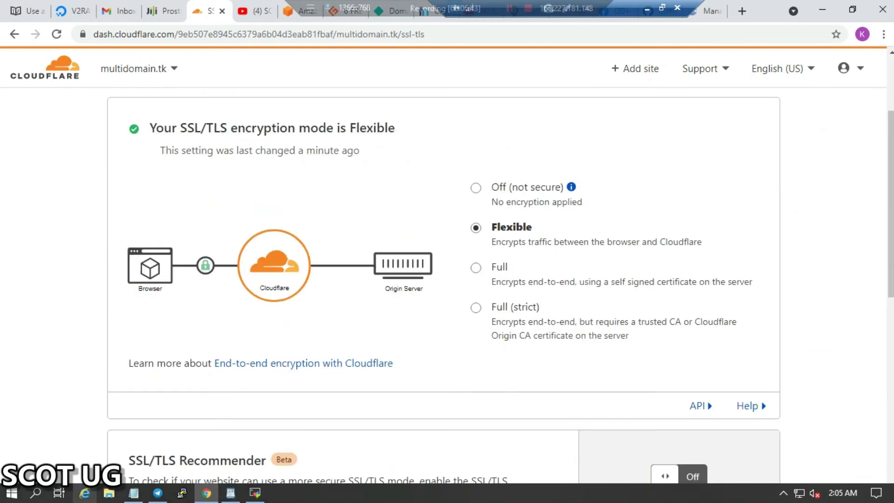
{"action": "scroll", "coordinate": [447, 280], "scroll_direction": "down", "scroll_amount": 6}
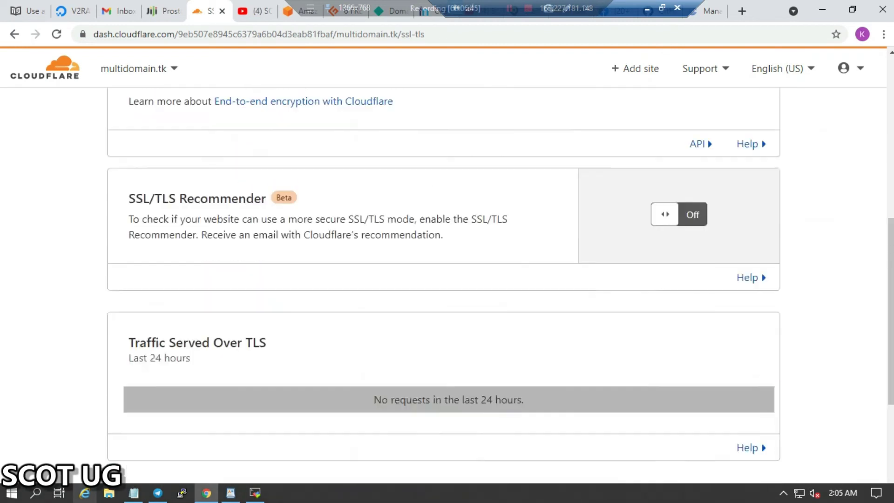
{"action": "scroll", "coordinate": [447, 279], "scroll_direction": "up", "scroll_amount": 2}
{"action": "left_click", "coordinate": [678, 214]}
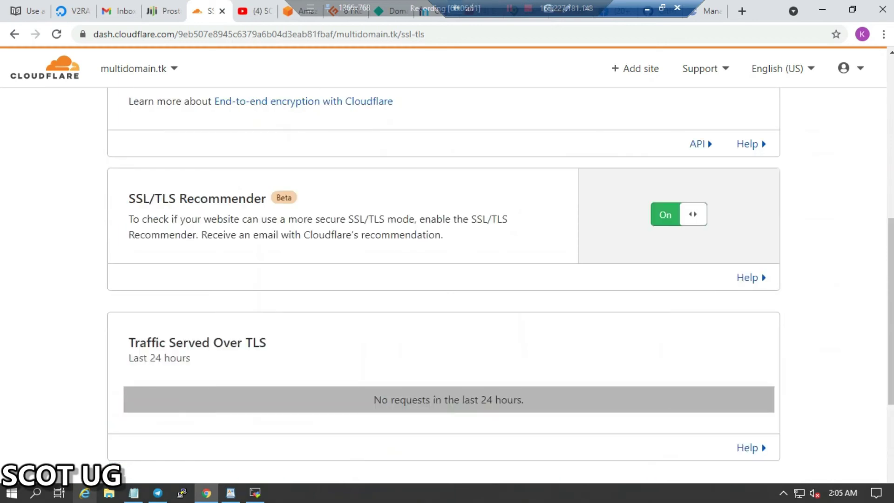
{"action": "scroll", "coordinate": [447, 279], "scroll_direction": "down", "scroll_amount": 3}
{"action": "scroll", "coordinate": [447, 279], "scroll_direction": "up", "scroll_amount": 7}
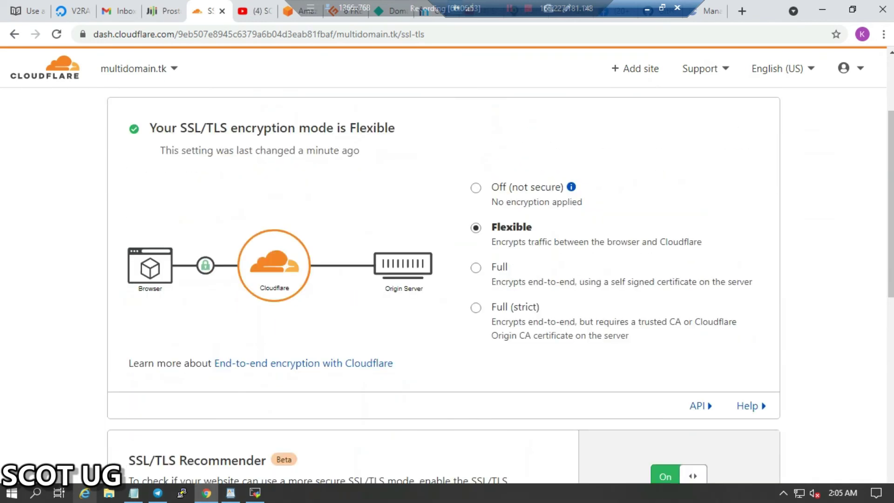
- Examine the firewall events of multidomain.tk and the Cloudflare Access page
{"action": "scroll", "coordinate": [447, 279], "scroll_direction": "up", "scroll_amount": 3}
{"action": "left_click", "coordinate": [296, 115]}
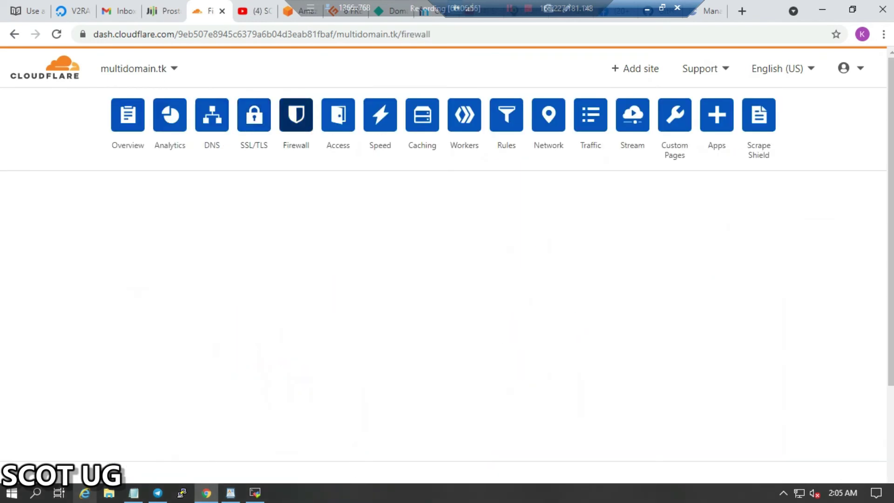
{"action": "scroll", "coordinate": [447, 279], "scroll_direction": "down", "scroll_amount": 5}
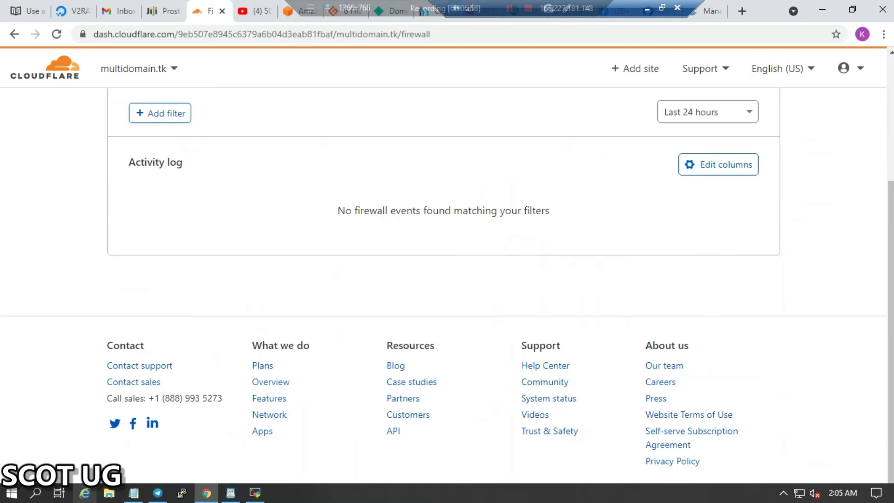
{"action": "scroll", "coordinate": [447, 279], "scroll_direction": "up", "scroll_amount": 4}
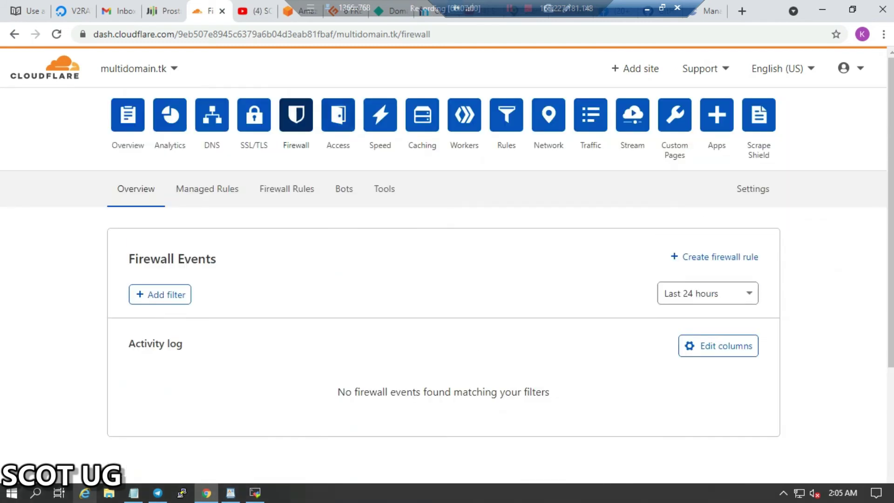
{"action": "left_click", "coordinate": [338, 115]}
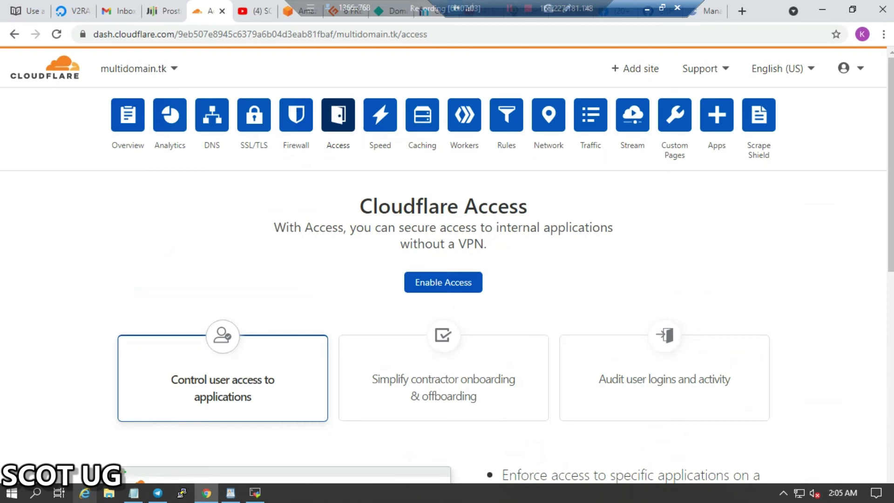
- Review the speed optimization settings of multidomain.tk, including Auto Minify and Brotli, and view the caching overview
{"action": "left_click", "coordinate": [380, 115]}
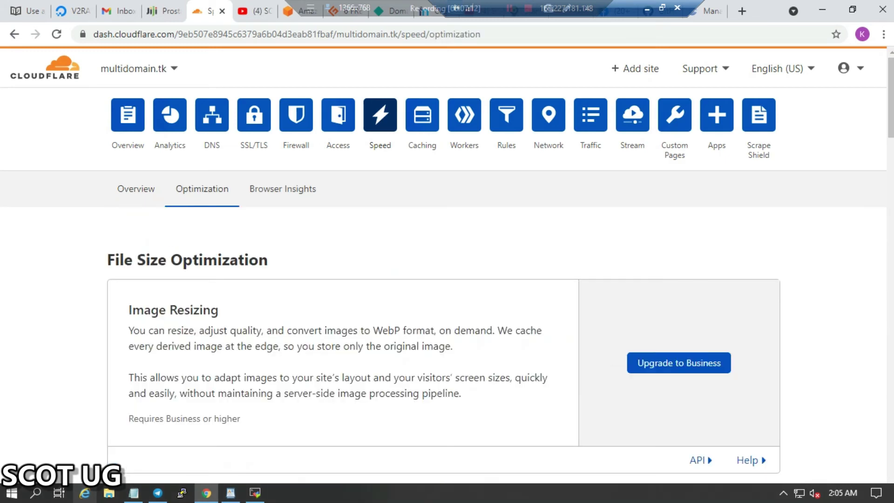
{"action": "scroll", "coordinate": [447, 279], "scroll_direction": "down", "scroll_amount": 6}
{"action": "scroll", "coordinate": [446, 279], "scroll_direction": "down", "scroll_amount": 2}
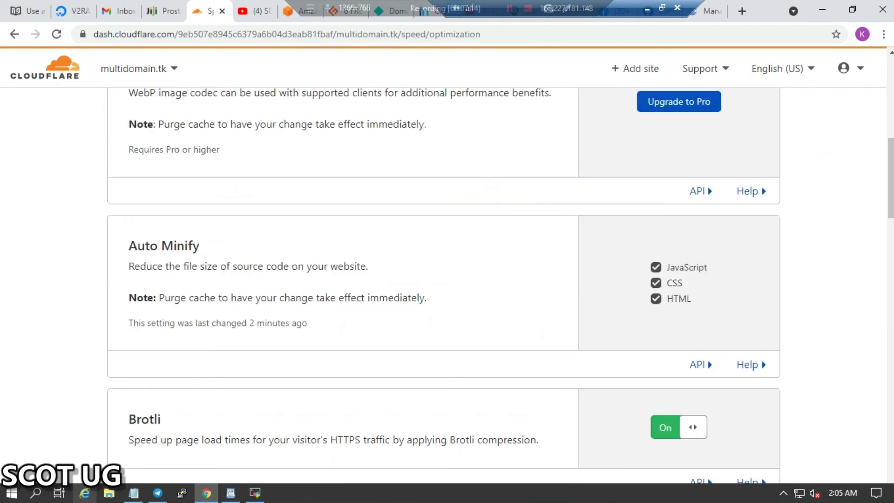
{"action": "scroll", "coordinate": [447, 279], "scroll_direction": "down", "scroll_amount": 3}
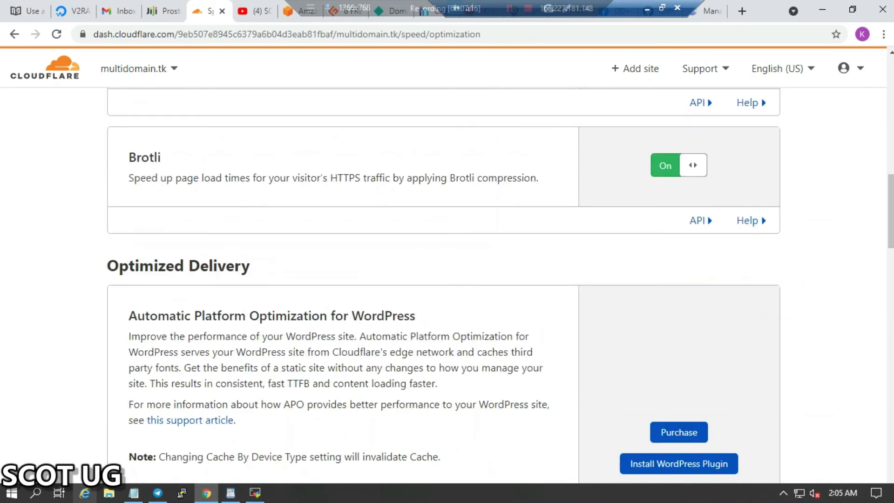
{"action": "scroll", "coordinate": [446, 280], "scroll_direction": "down", "scroll_amount": 2}
{"action": "scroll", "coordinate": [447, 280], "scroll_direction": "down", "scroll_amount": 3}
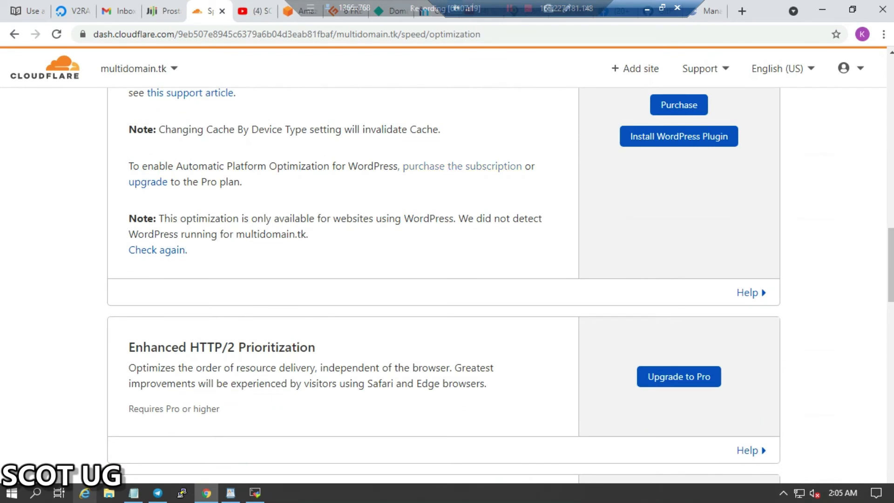
{"action": "scroll", "coordinate": [447, 280], "scroll_direction": "up", "scroll_amount": 15}
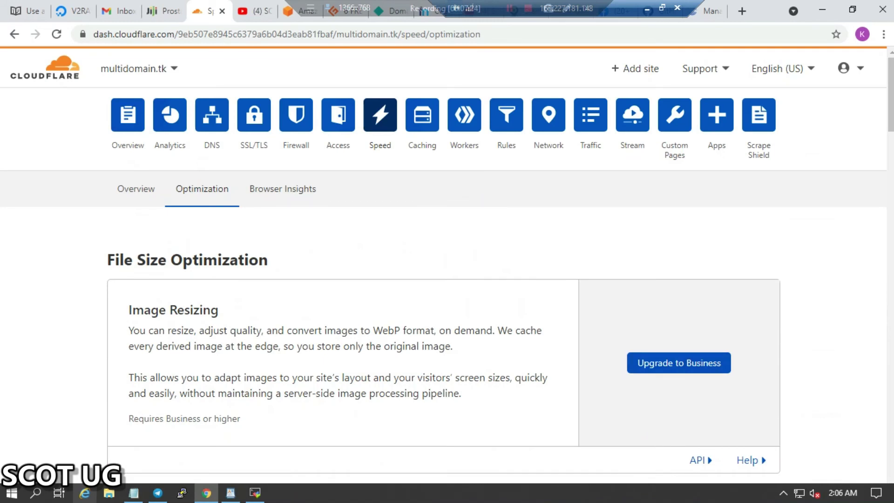
{"action": "left_click", "coordinate": [422, 114]}
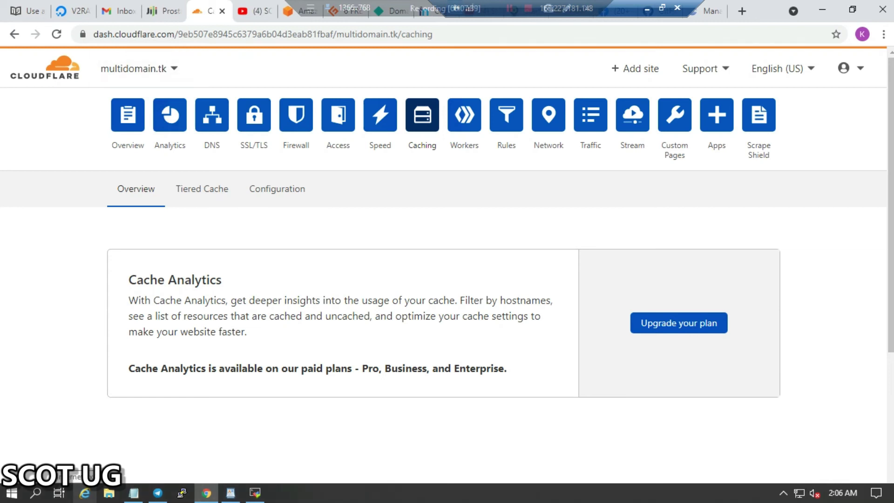
- Set the SSL/TLS encryption mode of multidomain.tk to Full (strict) and review the other SSL/TLS overview settings
{"action": "left_click", "coordinate": [211, 115]}
{"action": "left_click", "coordinate": [254, 115]}
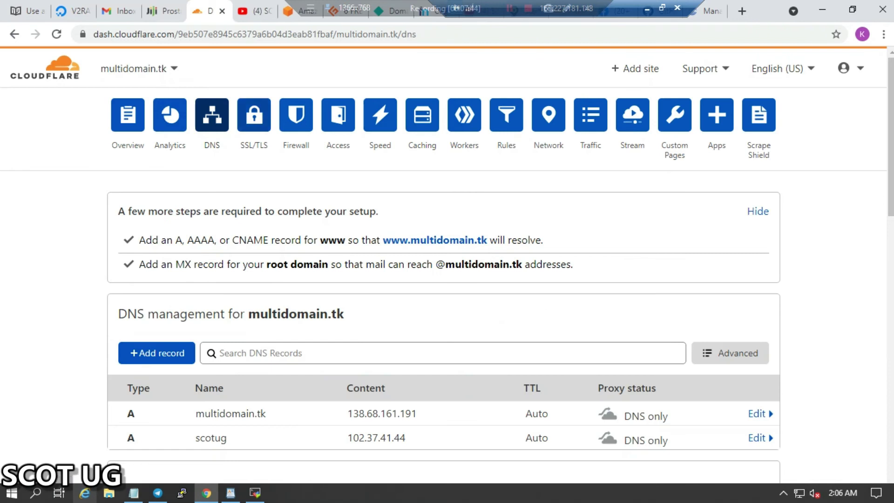
{"action": "scroll", "coordinate": [447, 279], "scroll_direction": "down", "scroll_amount": 5}
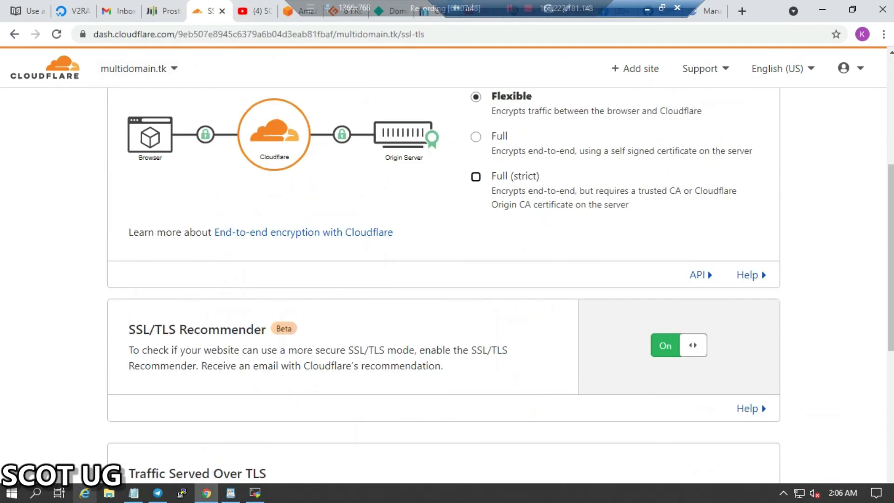
{"action": "scroll", "coordinate": [447, 279], "scroll_direction": "down", "scroll_amount": 2}
{"action": "scroll", "coordinate": [447, 279], "scroll_direction": "up", "scroll_amount": 4}
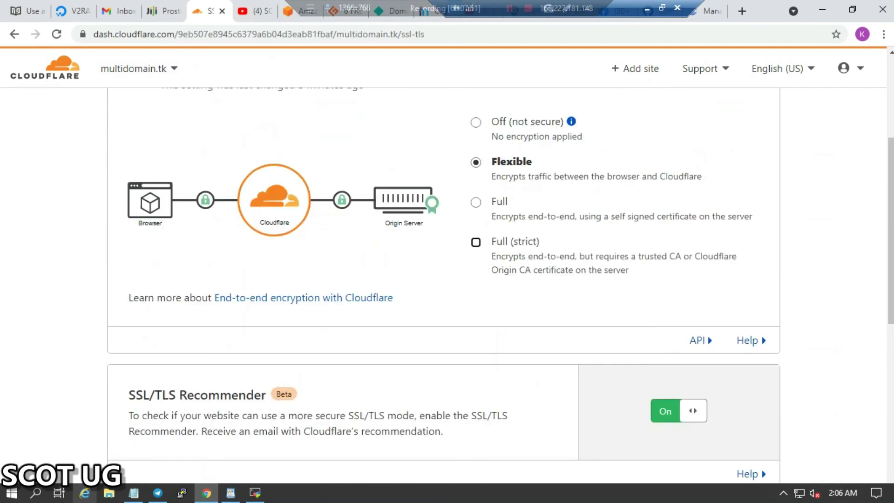
{"action": "scroll", "coordinate": [447, 279], "scroll_direction": "down", "scroll_amount": 4}
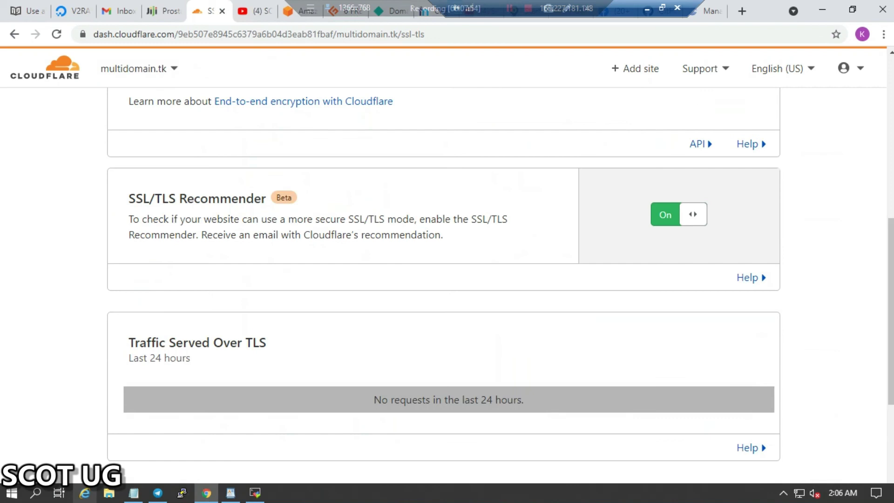
{"action": "scroll", "coordinate": [447, 279], "scroll_direction": "down", "scroll_amount": 4}
{"action": "scroll", "coordinate": [447, 279], "scroll_direction": "up", "scroll_amount": 13}
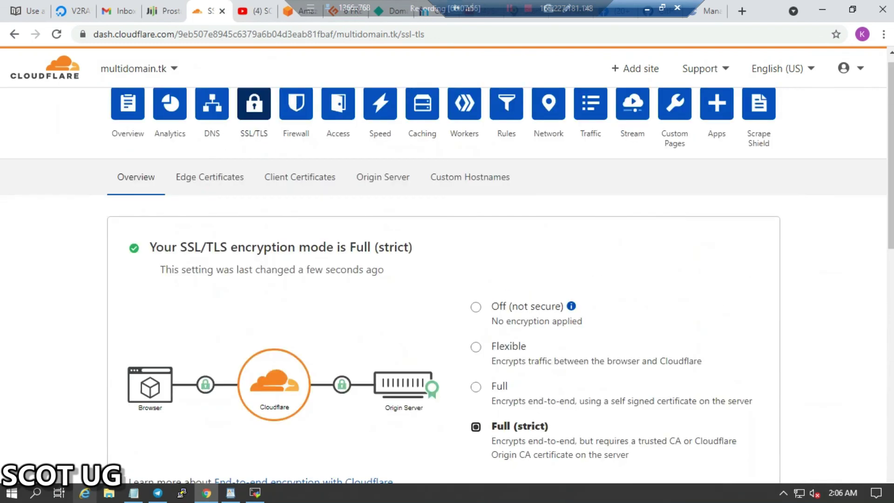
- Look through the caching overview, the site overview and the traffic analytics of multidomain.tk
{"action": "left_click", "coordinate": [422, 115]}
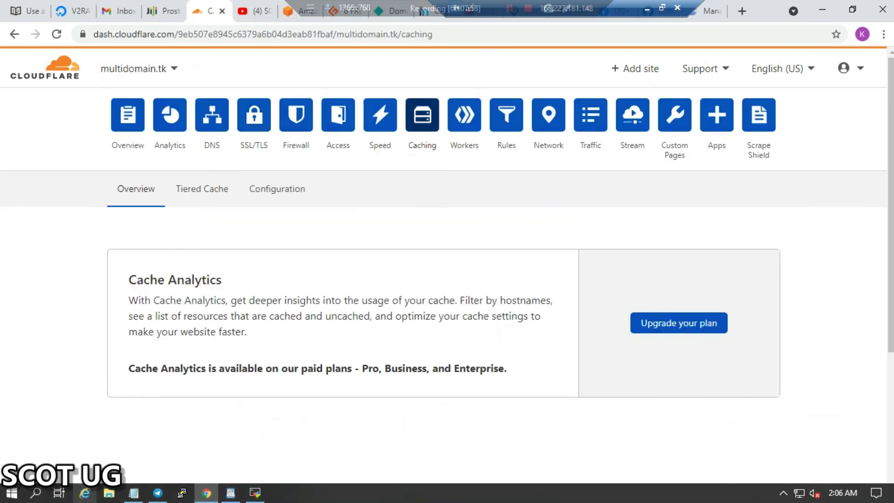
{"action": "scroll", "coordinate": [447, 279], "scroll_direction": "down", "scroll_amount": 4}
{"action": "scroll", "coordinate": [447, 279], "scroll_direction": "up", "scroll_amount": 4}
{"action": "left_click", "coordinate": [128, 115]}
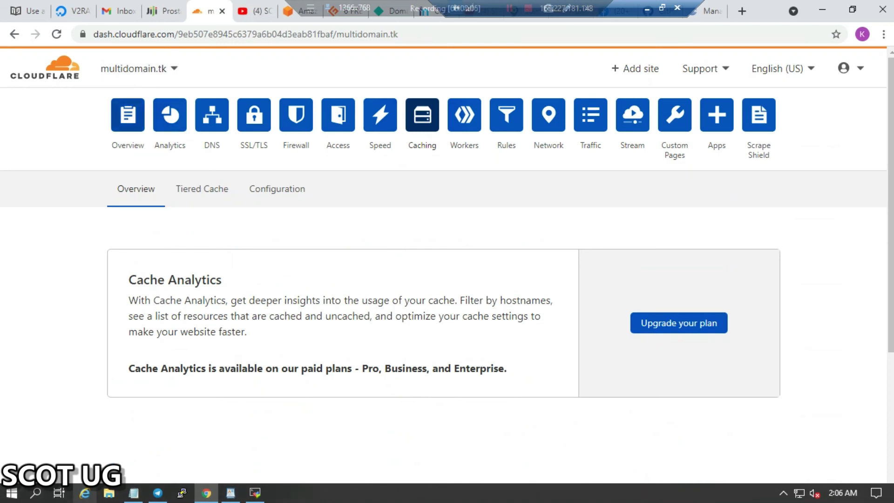
{"action": "left_click", "coordinate": [169, 115]}
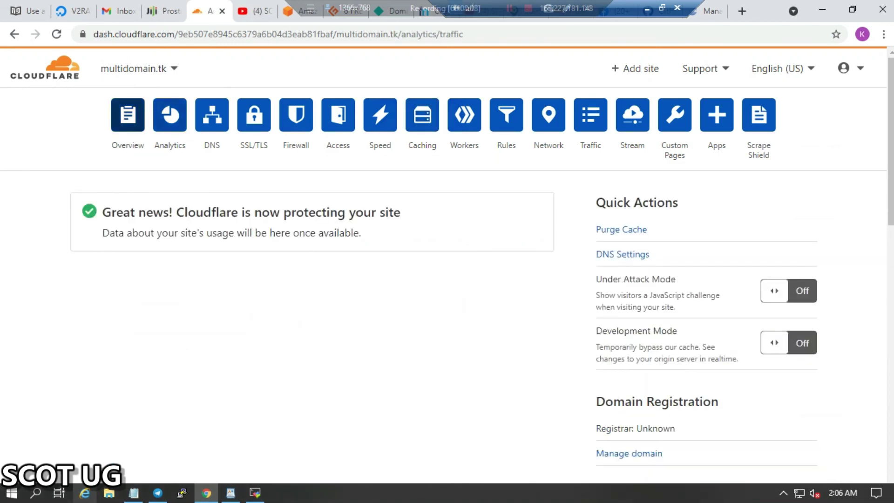
- Turn on Under Attack Mode for multidomain.tk, disable it again by setting the Security Level to Essentially Off, and close the dialog
{"action": "left_click", "coordinate": [127, 115]}
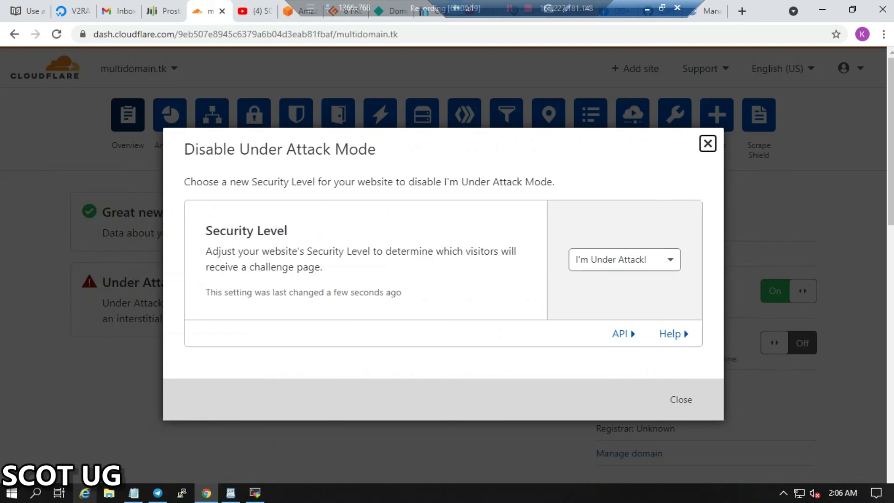
{"action": "left_click", "coordinate": [623, 260]}
{"action": "left_click", "coordinate": [618, 312]}
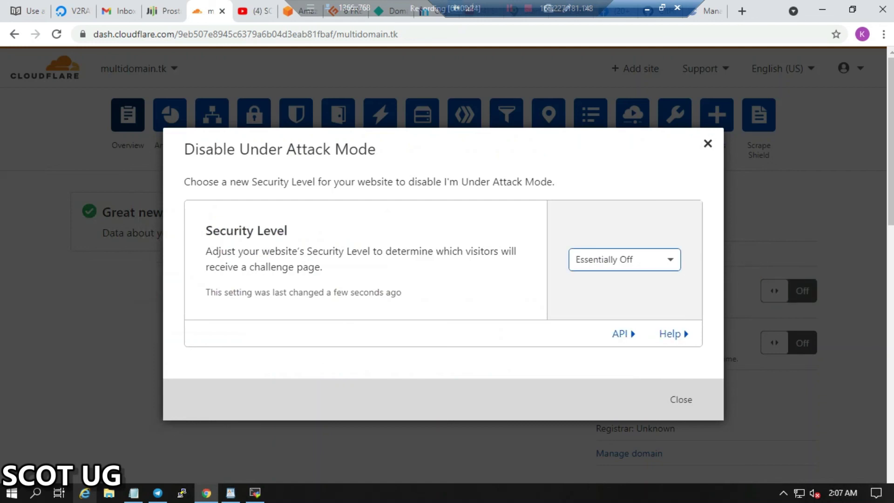
{"action": "left_click", "coordinate": [707, 144]}
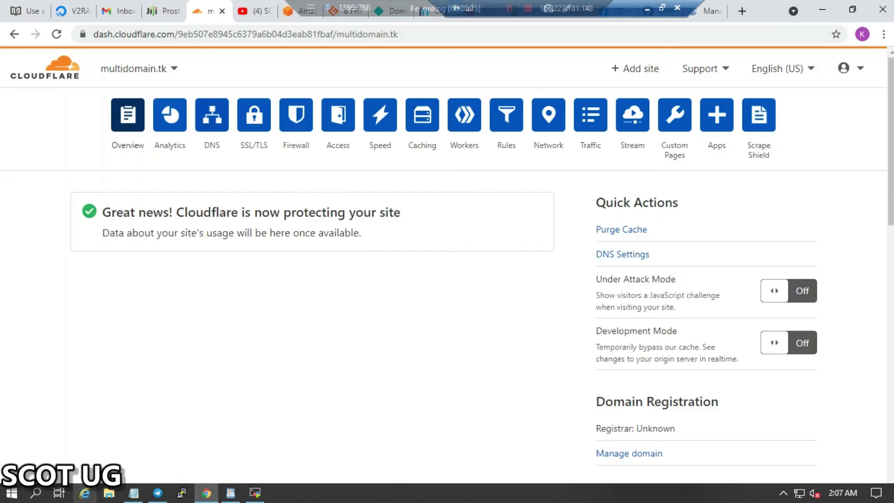
- View the caching overview of multidomain.tk and open its Workers page
{"action": "left_click", "coordinate": [422, 115]}
{"action": "left_click", "coordinate": [463, 115]}
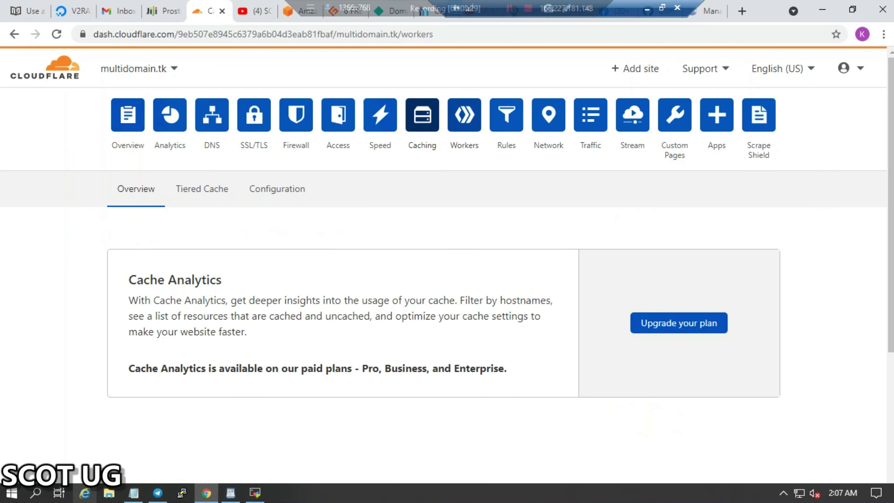